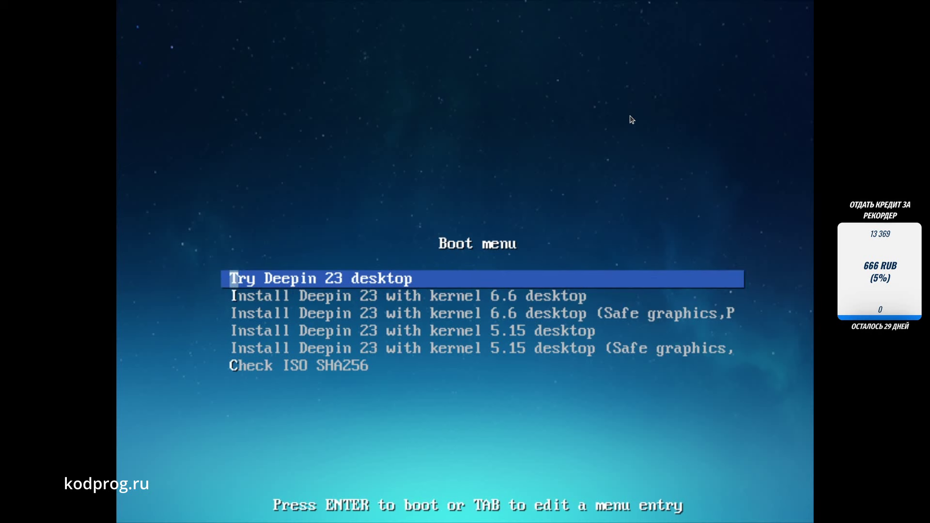
Step: Boot the 'Install Deepin 23 with kernel 6.6 desktop' entry from the boot menu
key(Down)
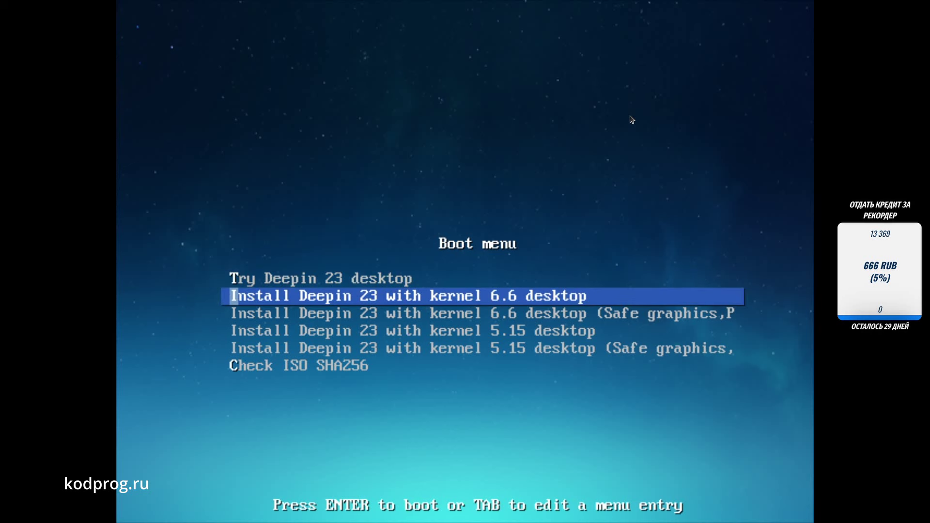
key(Return)
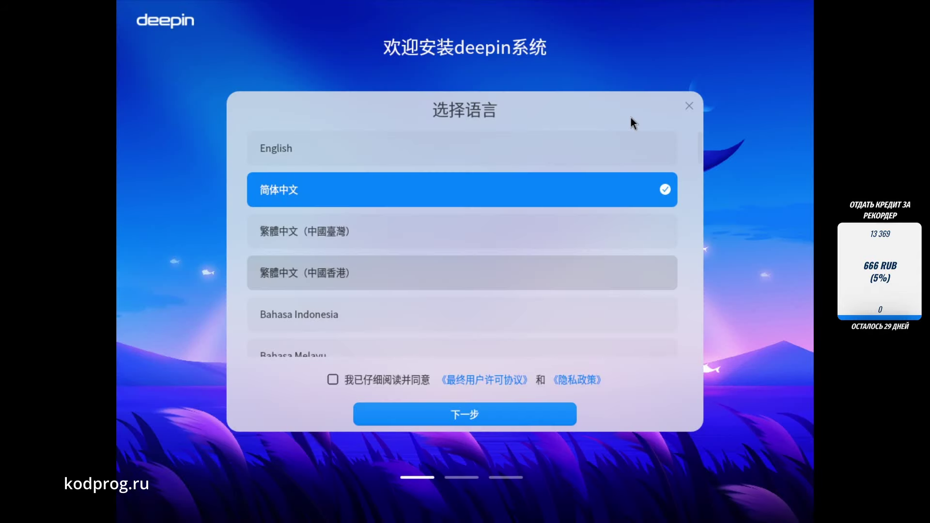
Step: Choose Русский as the installer language and continue to the installation options
scroll(484, 237, down, 5)
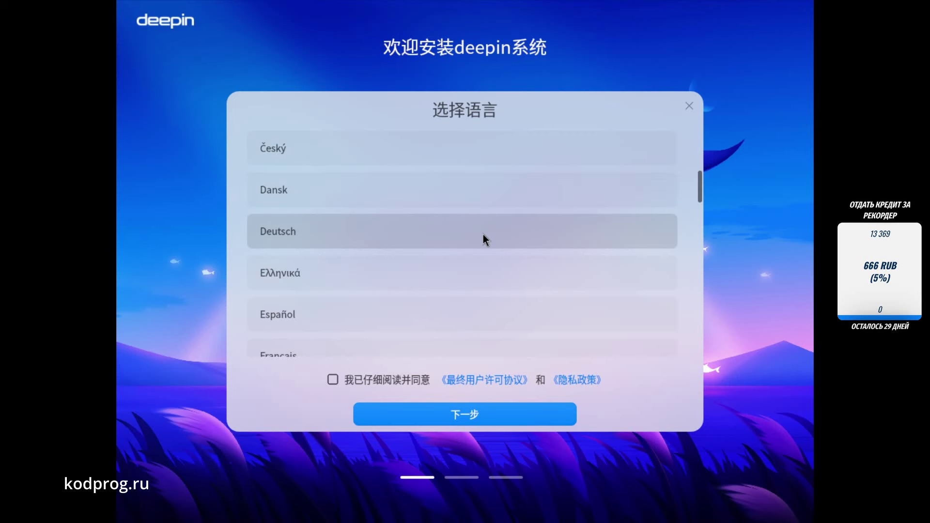
scroll(484, 234, down, 6)
click(371, 306)
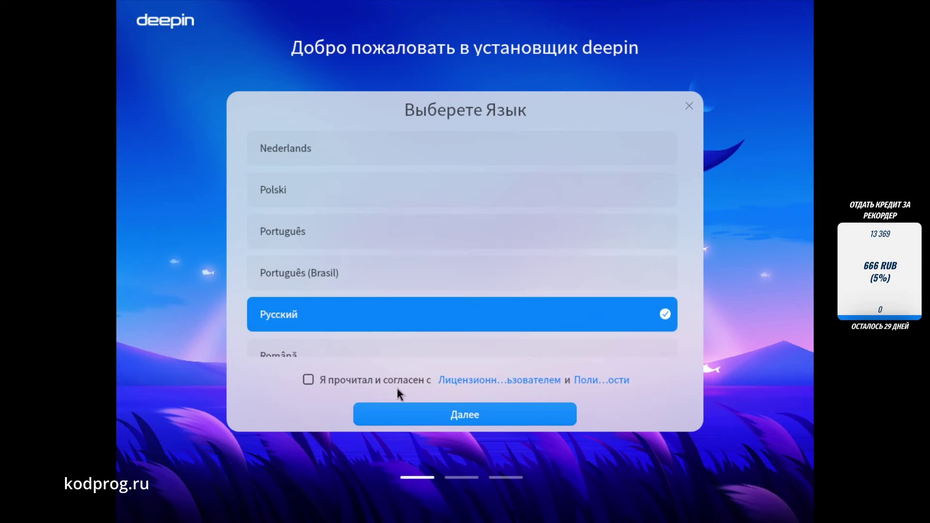
click(393, 407)
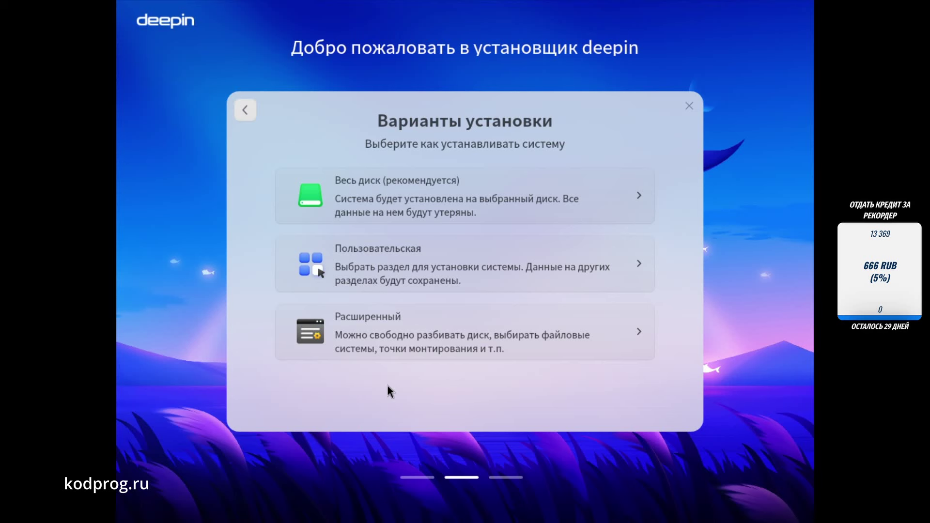
click(447, 206)
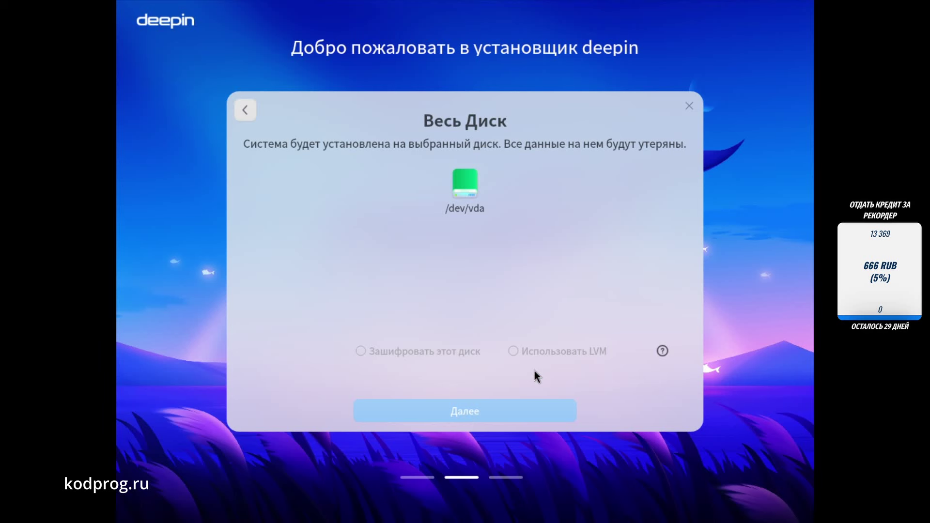
click(476, 186)
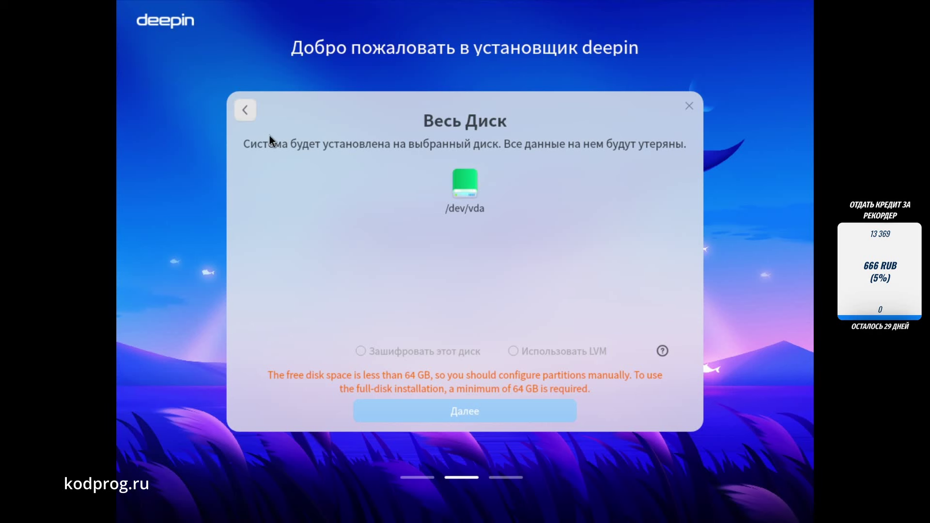
click(253, 113)
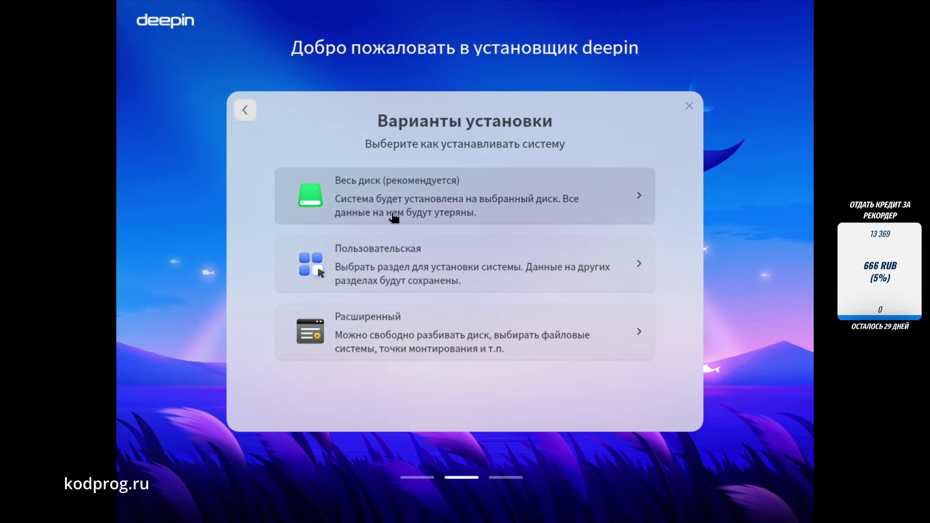
click(392, 251)
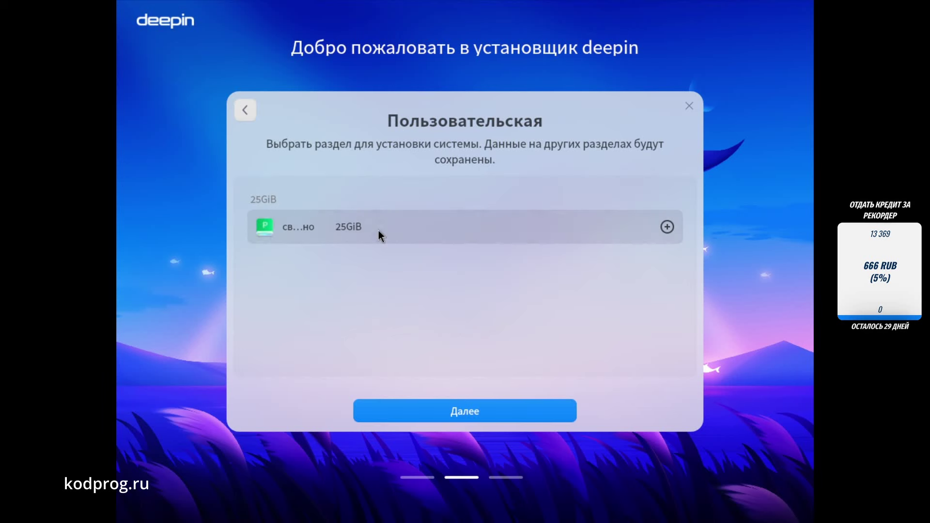
click(447, 410)
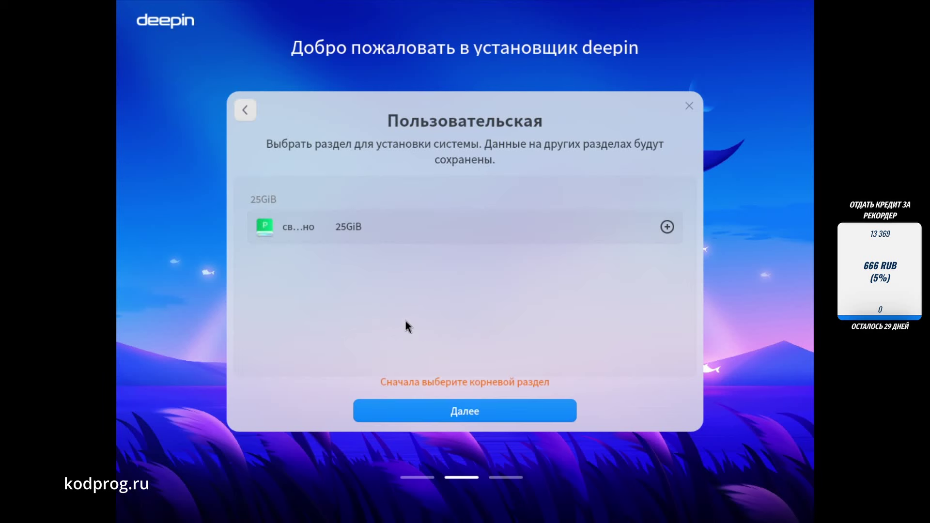
click(666, 228)
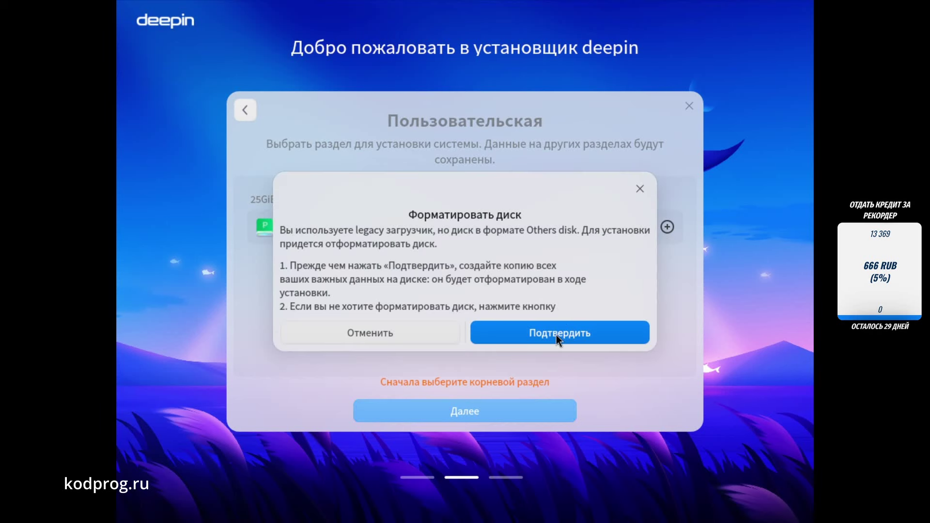
click(557, 335)
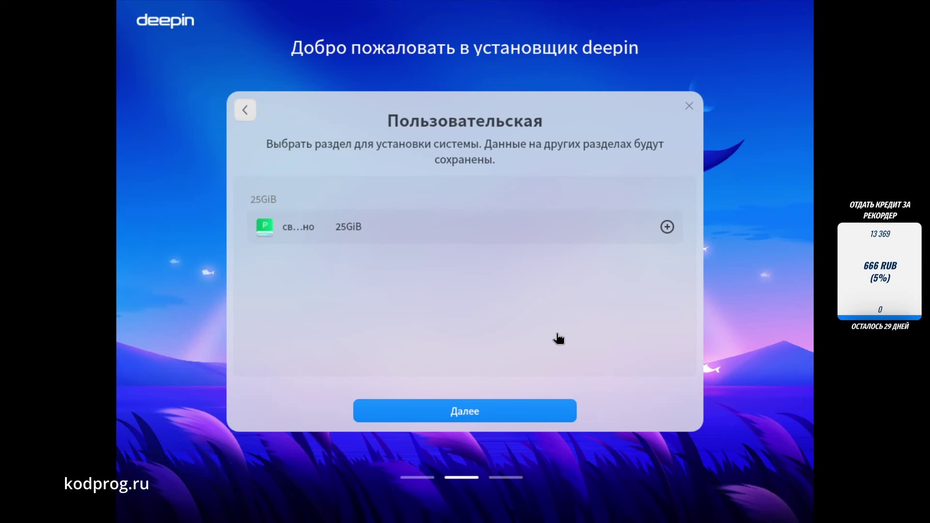
click(667, 227)
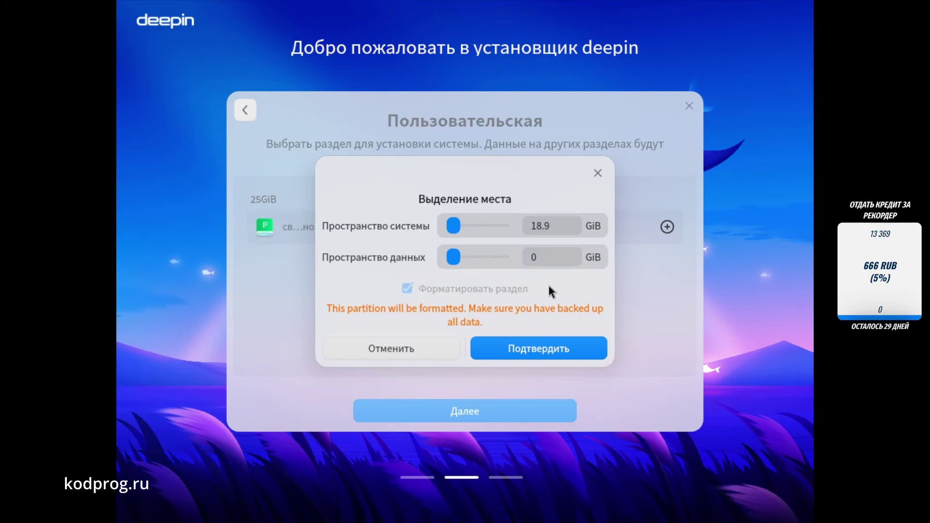
click(520, 349)
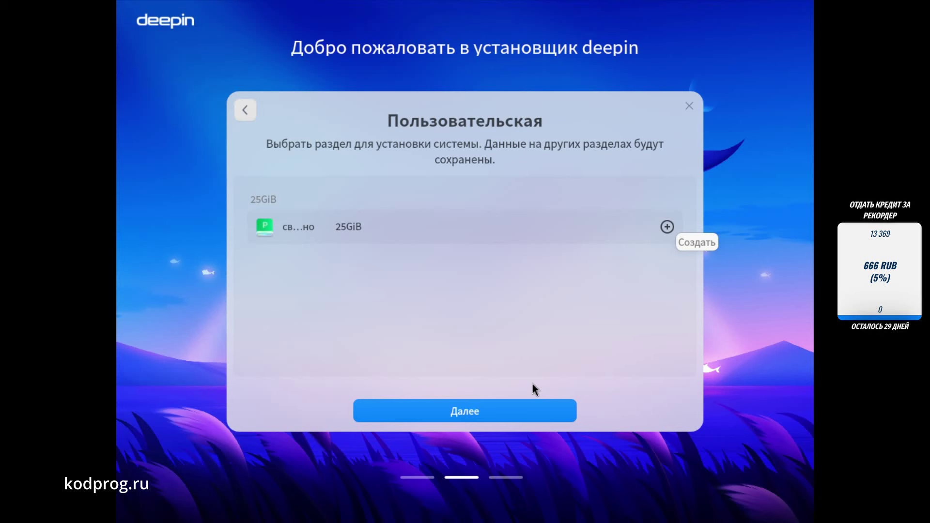
click(500, 410)
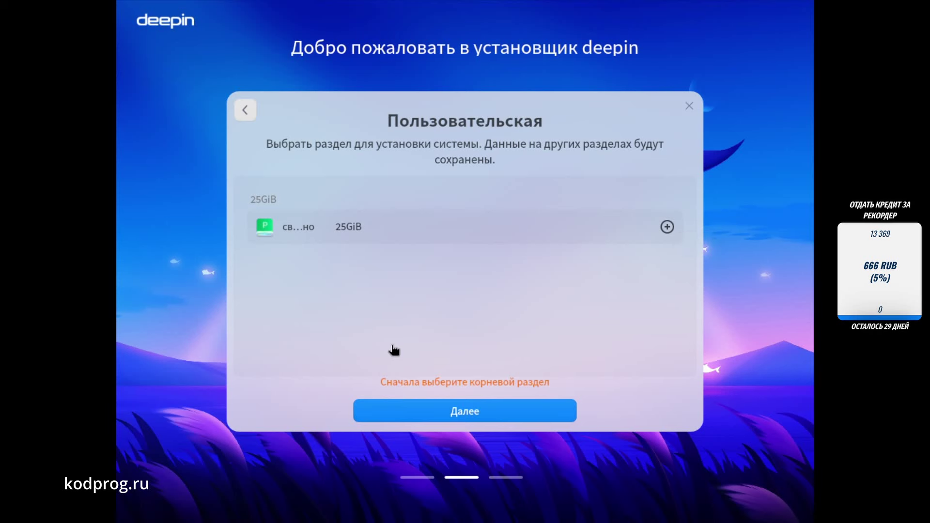
Step: In advanced partitioning, create a formatted partition on the free space mounted at /
click(244, 115)
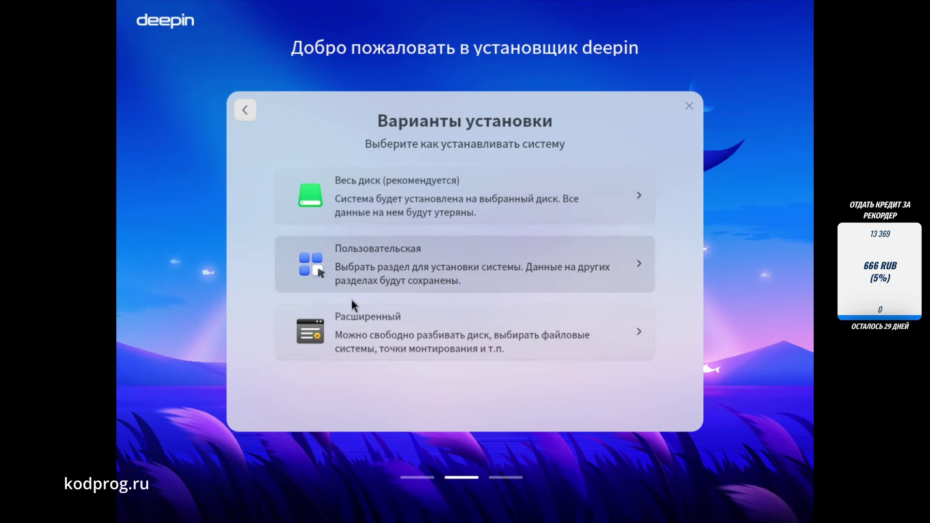
click(371, 312)
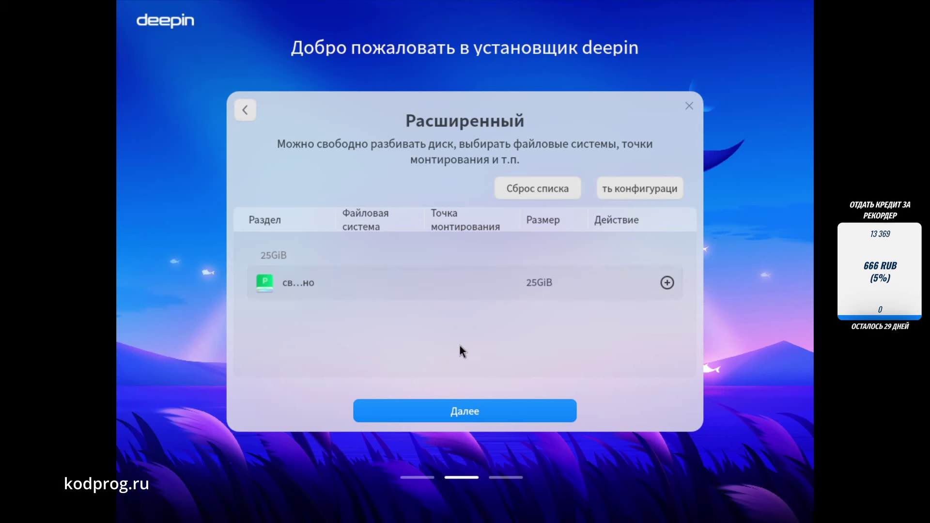
click(667, 283)
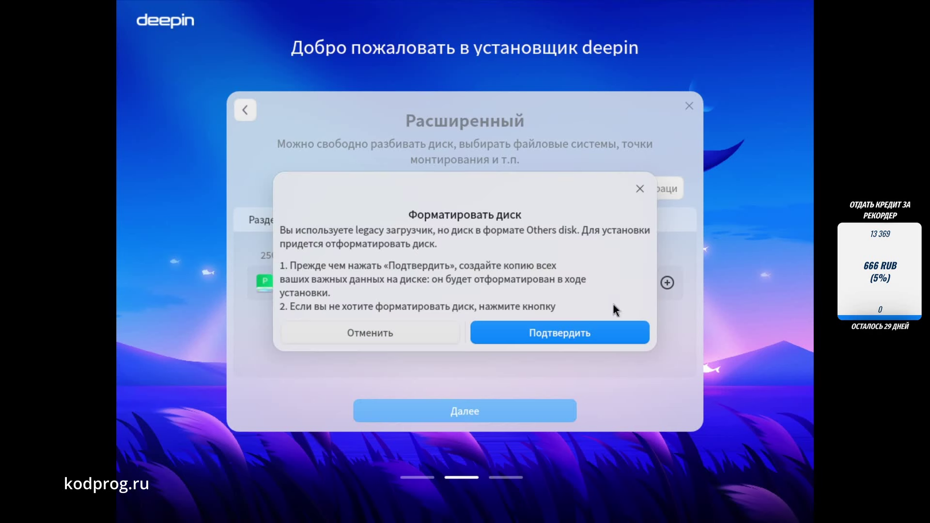
click(558, 334)
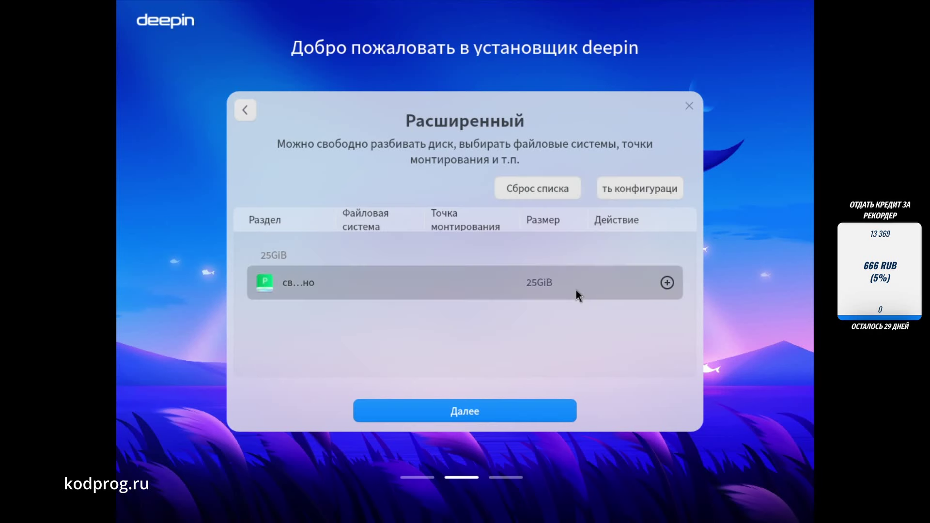
click(667, 283)
click(586, 275)
click(514, 301)
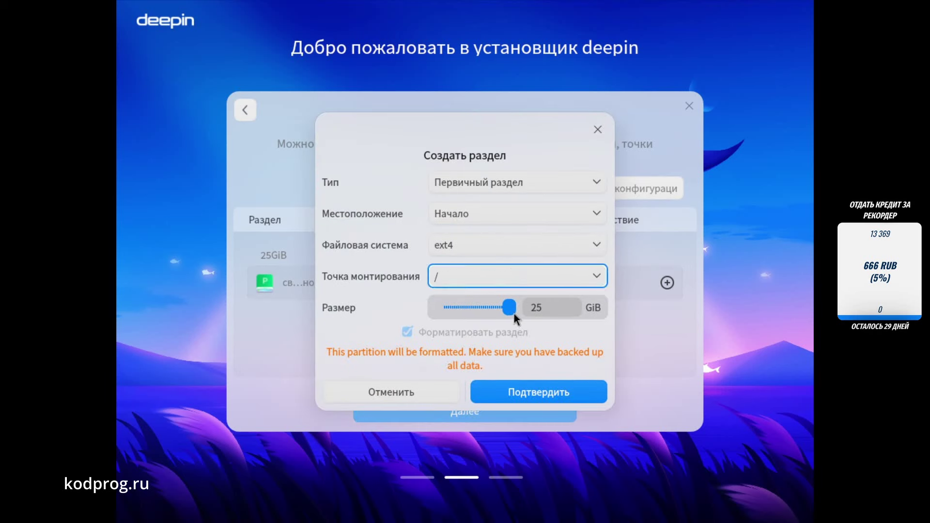
click(551, 385)
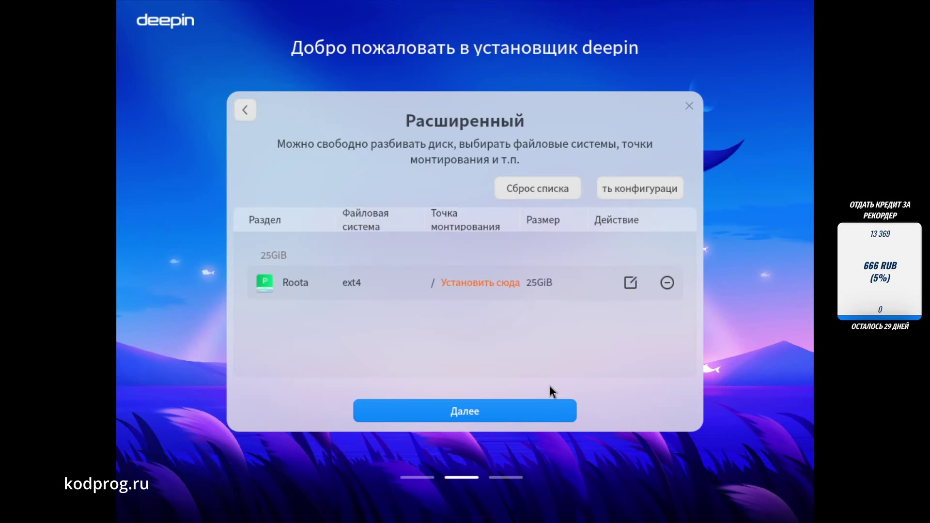
Step: Continue past the swap suggestion, choosing not to create a swap partition
click(475, 412)
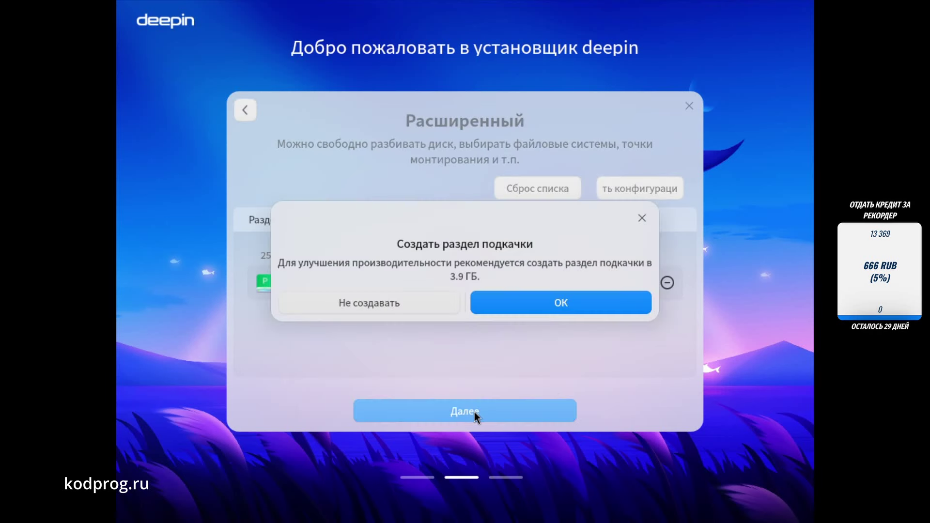
click(524, 302)
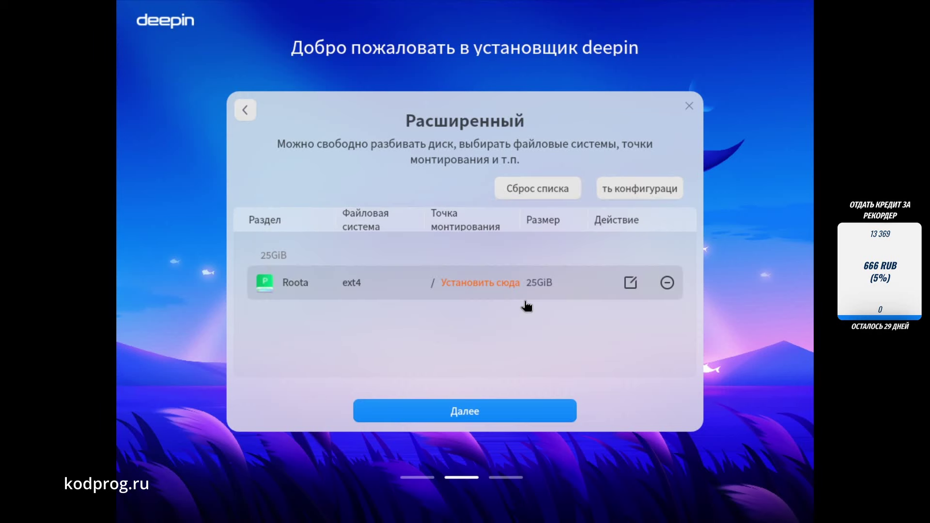
click(482, 405)
click(416, 307)
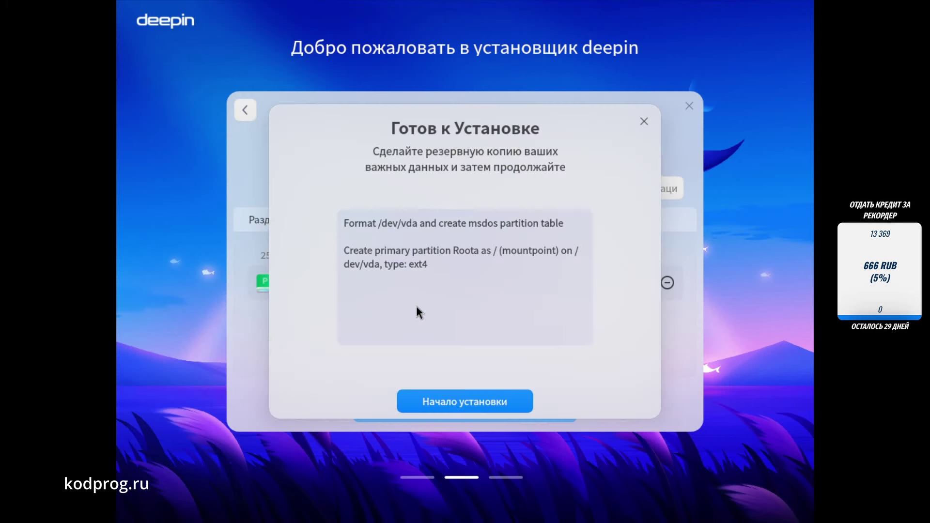
Step: Start the installation and reboot once it completes
click(452, 402)
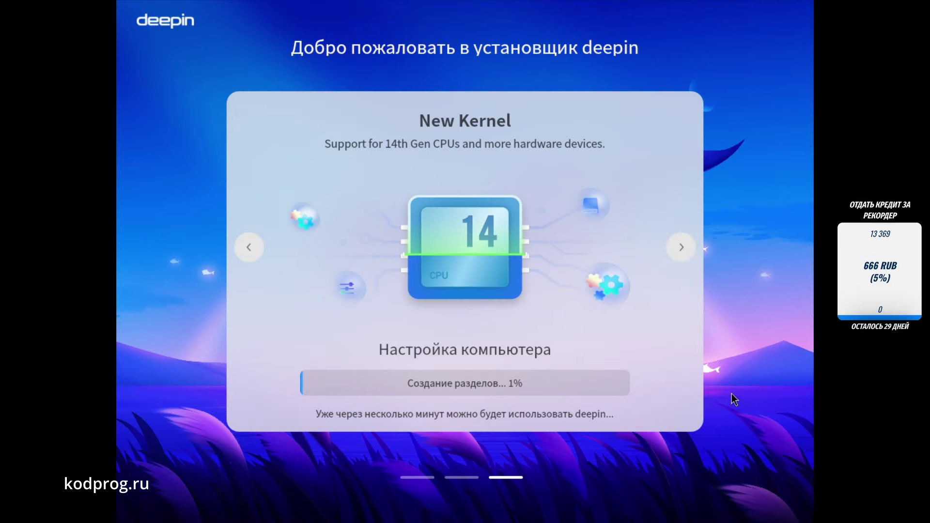
click(501, 396)
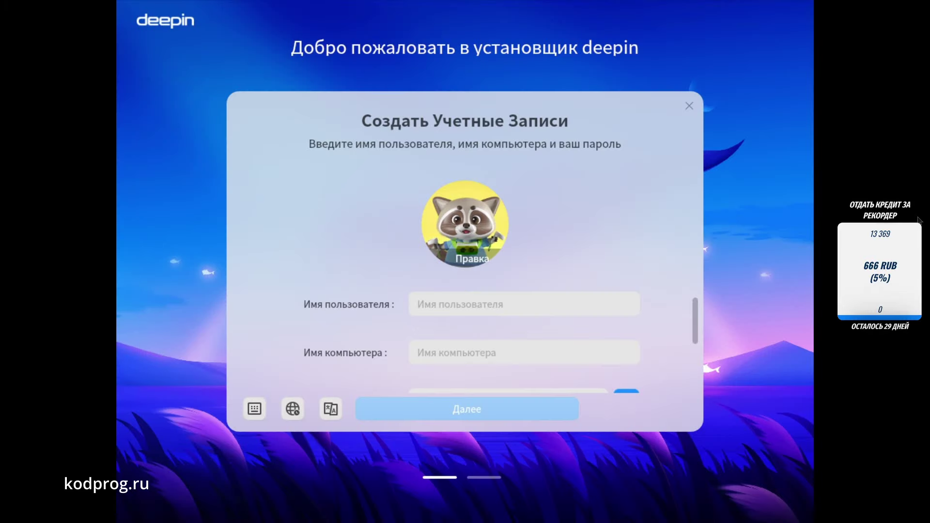
Step: Enter the username and try the general avatar, cancelling to keep the raccoon
click(518, 311)
text(kodprog)
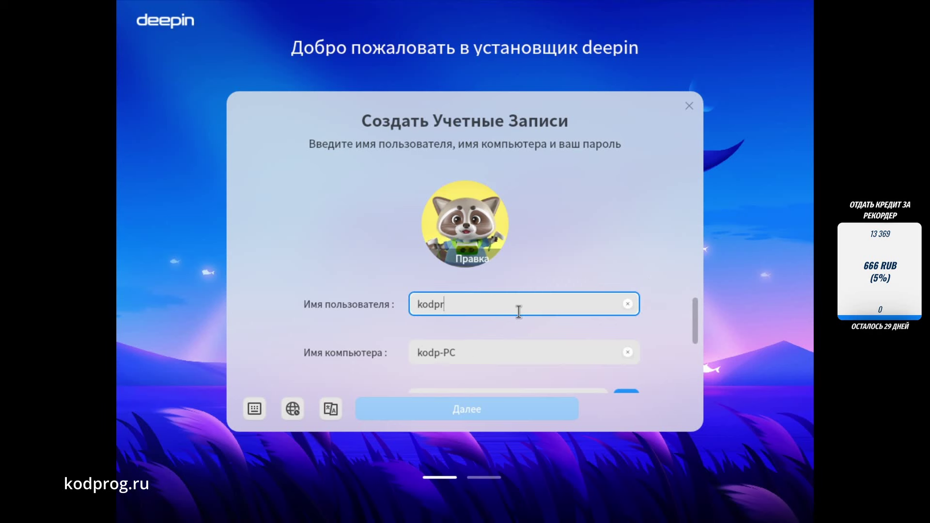
click(480, 232)
click(472, 257)
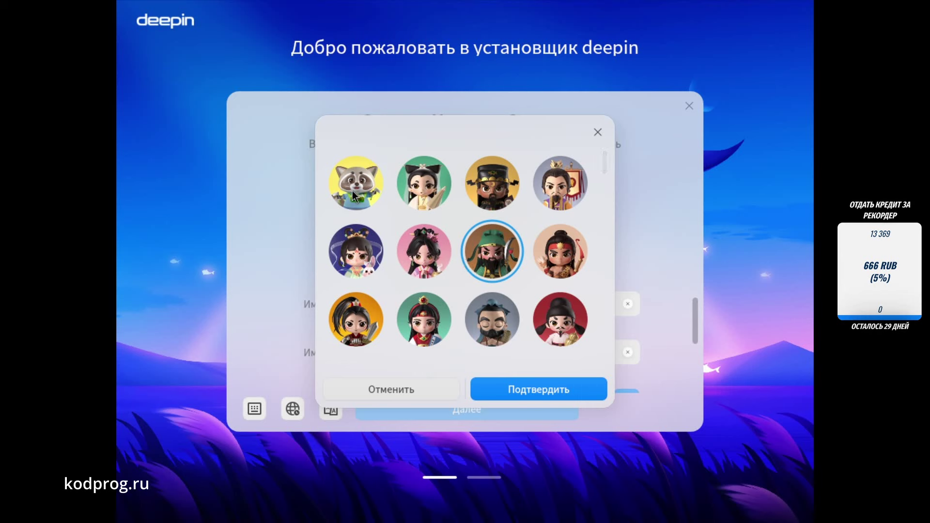
scroll(372, 258, down, 3)
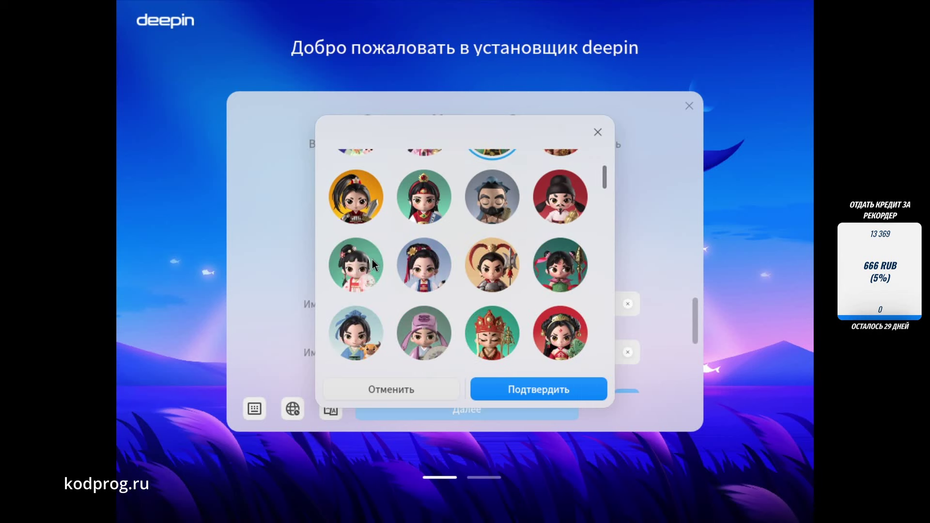
click(413, 390)
scroll(659, 300, down, 2)
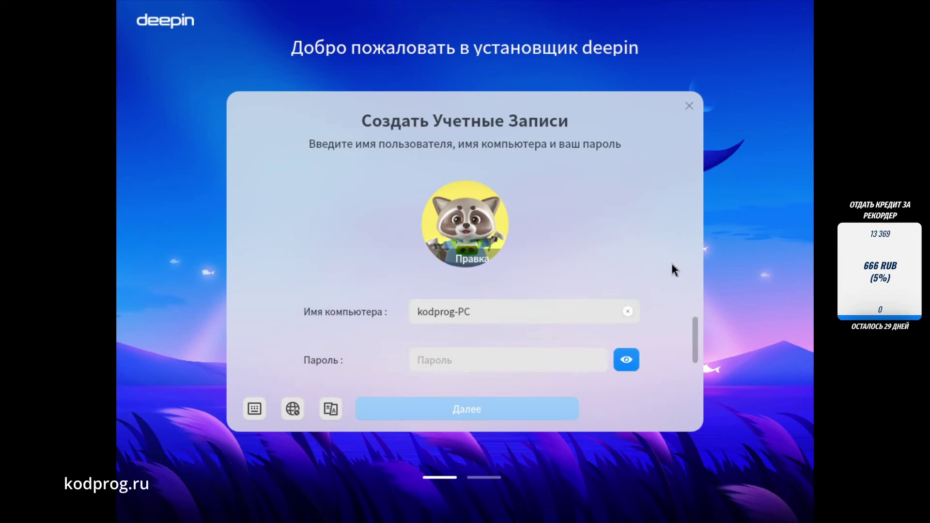
scroll(645, 290, down, 1)
Step: Enter and repeat the account password, then bring up the time zone map
click(521, 309)
text(12345678)
click(511, 348)
text(12345678)
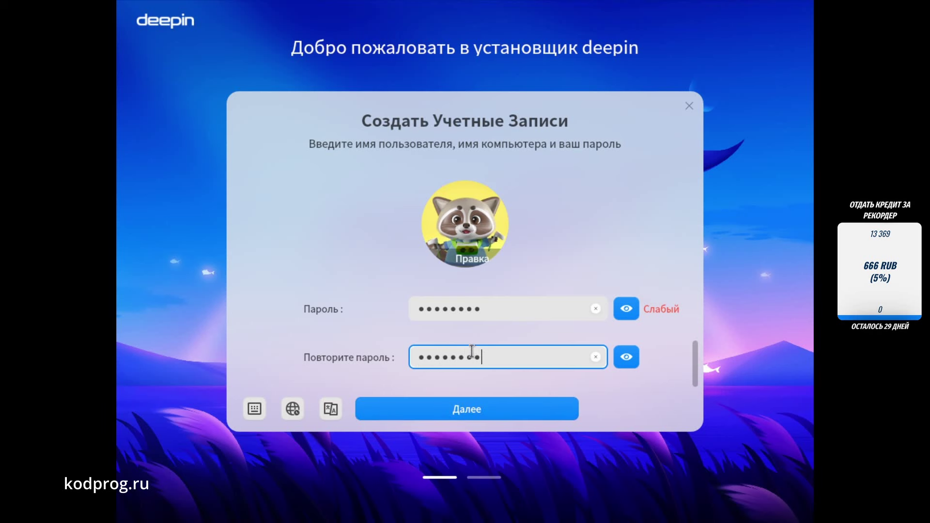
click(294, 410)
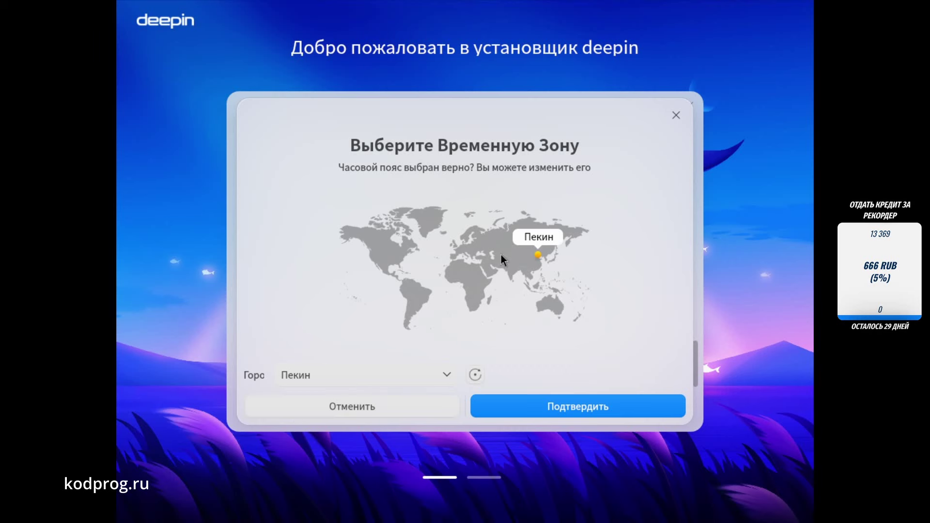
Step: Set the time zone to Москва, review language and keyboard lists, and start computer setup
click(487, 242)
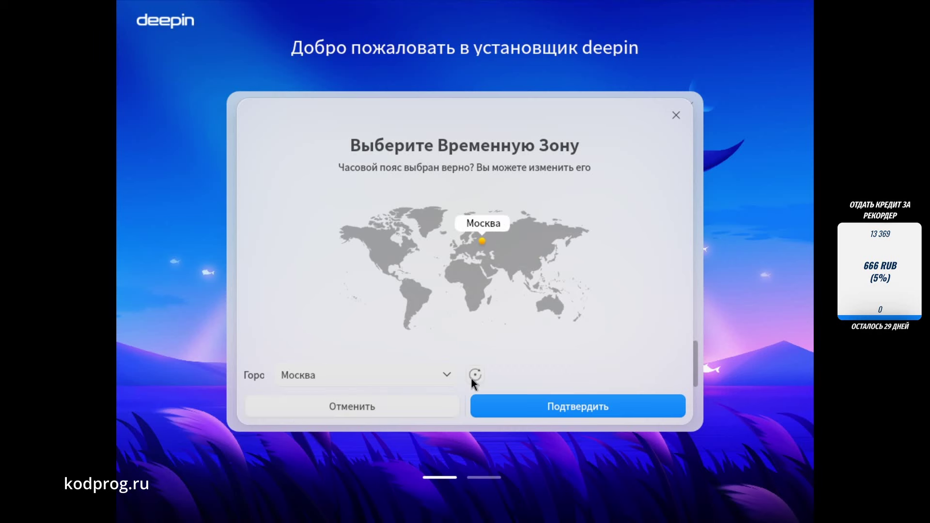
click(503, 403)
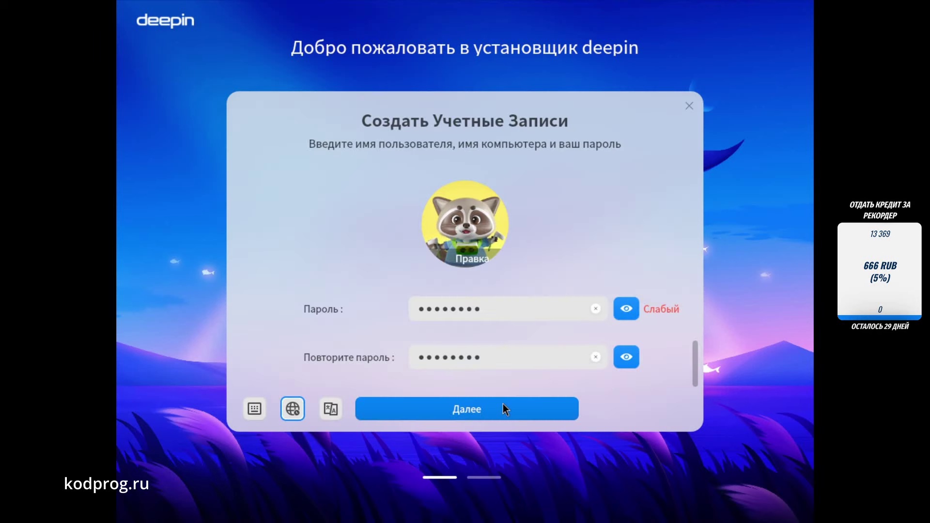
click(324, 410)
click(324, 410)
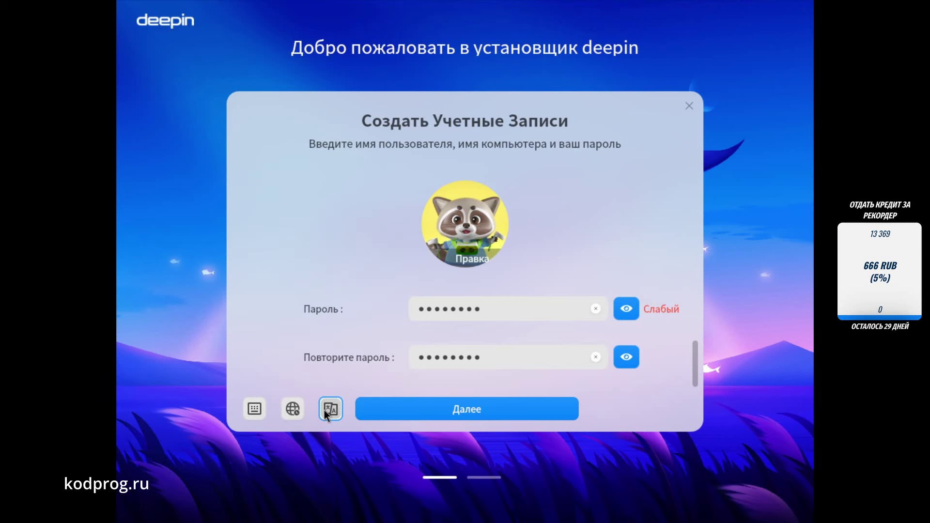
click(255, 411)
click(255, 411)
click(487, 411)
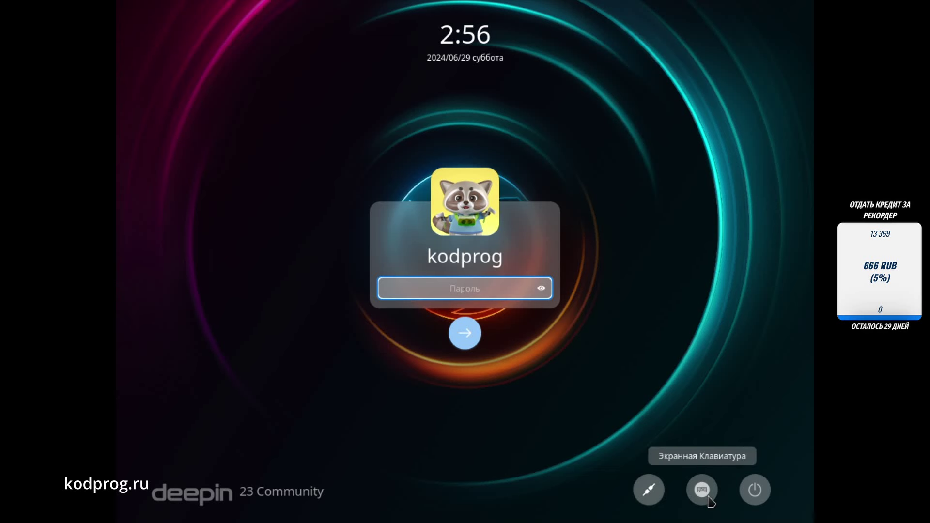
Step: Check the on-screen keyboard, network and power menus, then log in with the account password
click(710, 502)
click(703, 502)
click(650, 500)
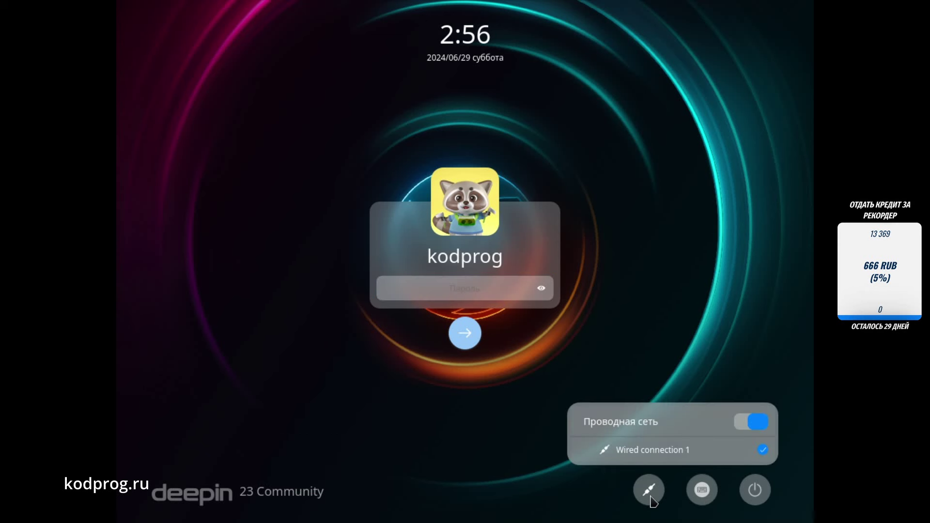
click(651, 497)
click(755, 495)
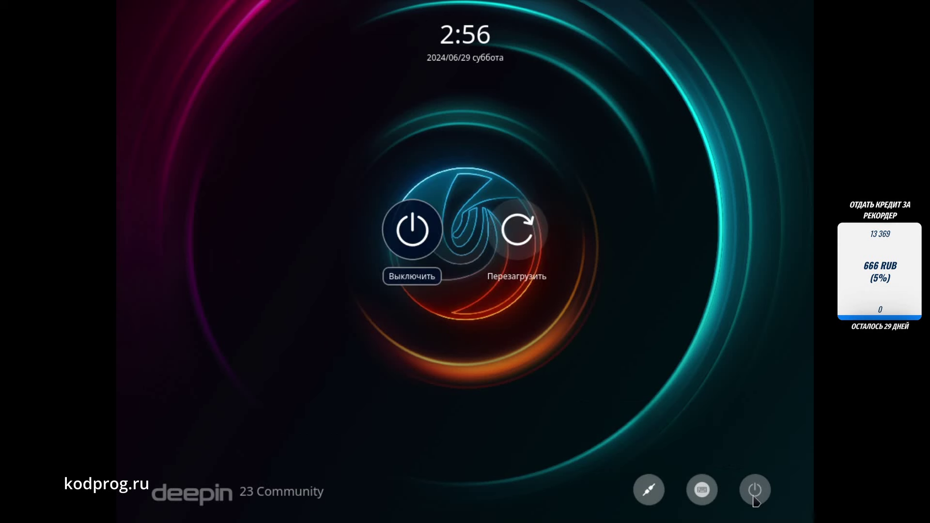
click(544, 401)
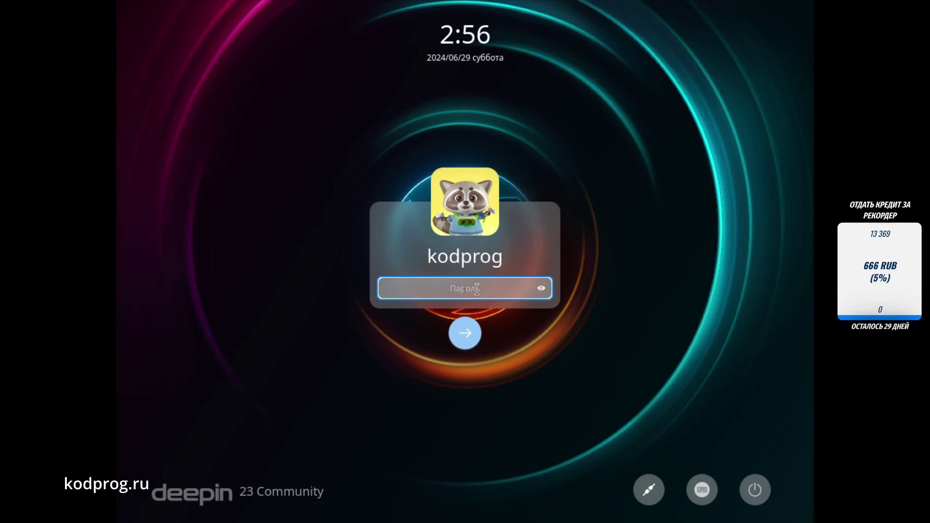
text(**********)
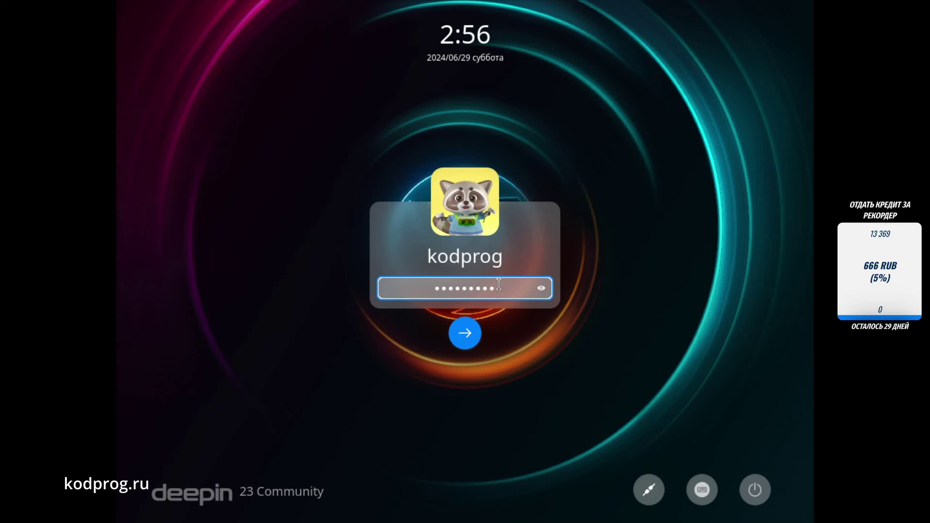
key(Return)
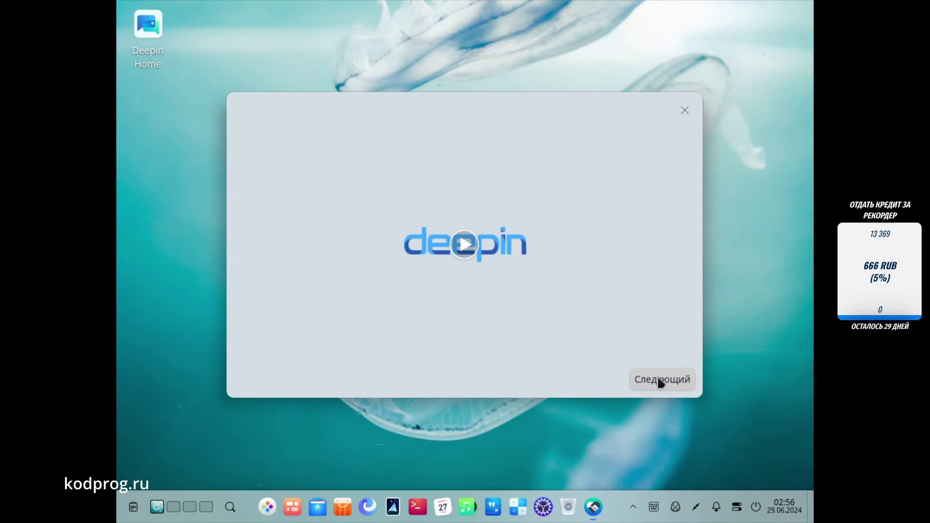
Step: Play the intro, keep the centred dock after trying left-aligned, and keep Effects mode
click(472, 258)
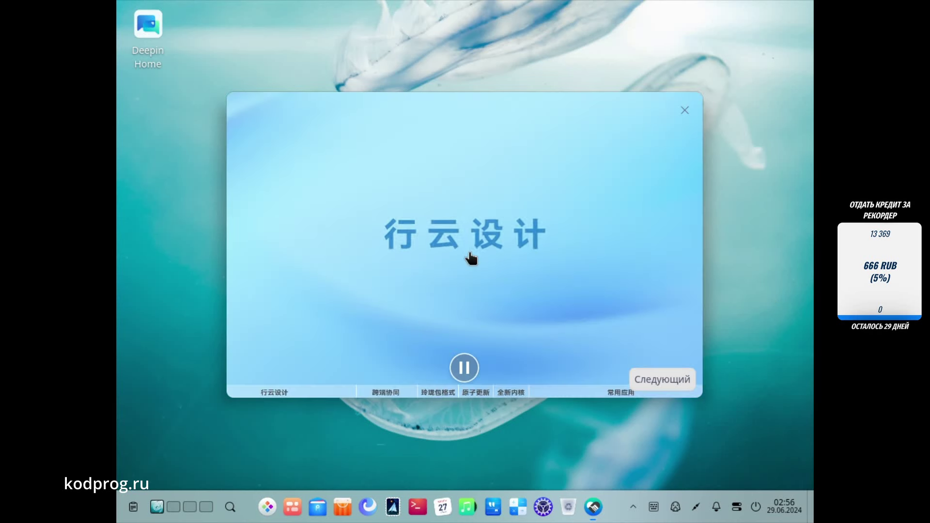
click(662, 377)
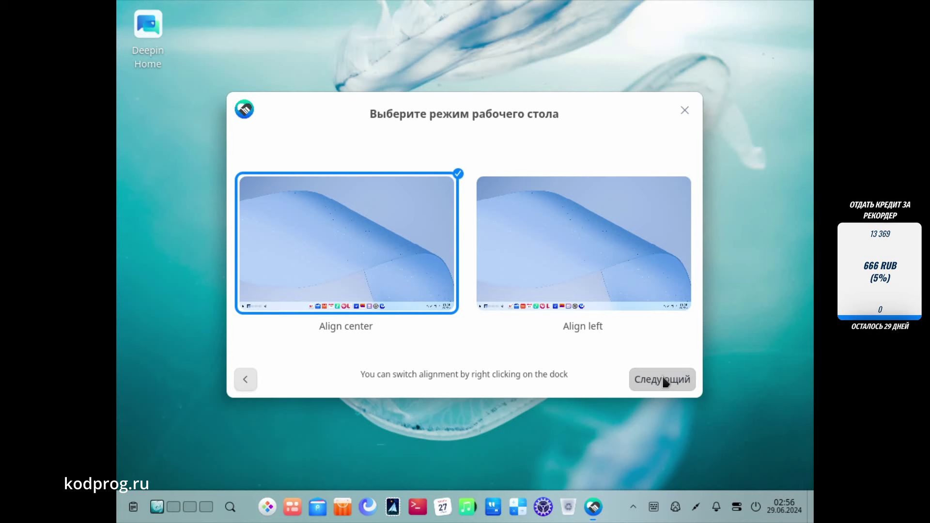
click(608, 298)
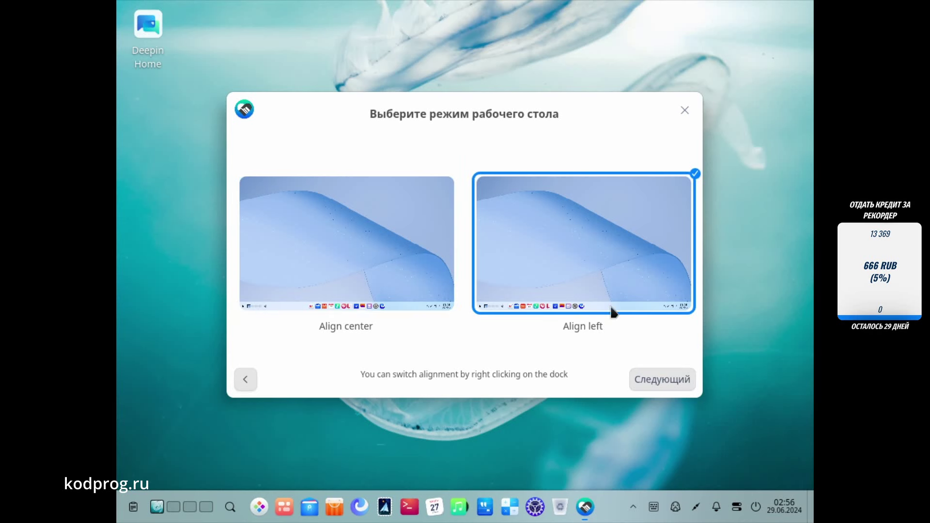
click(397, 272)
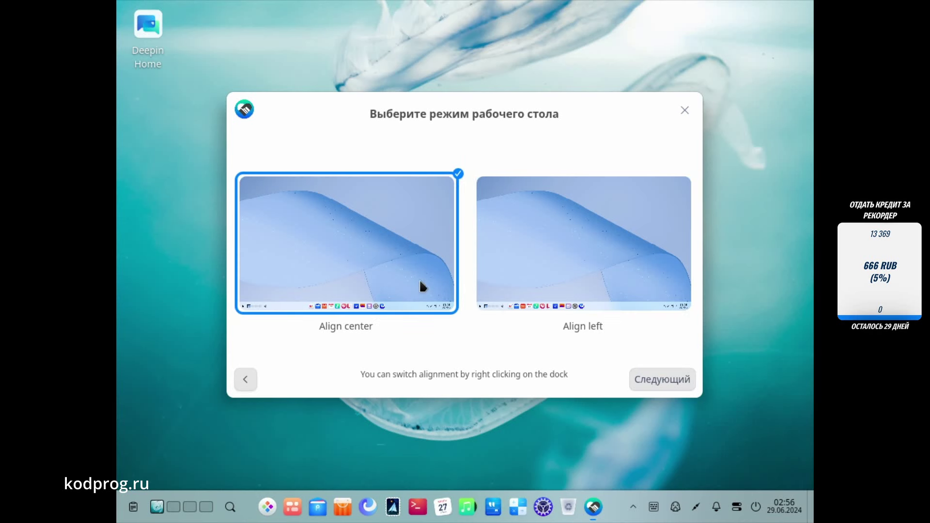
click(658, 379)
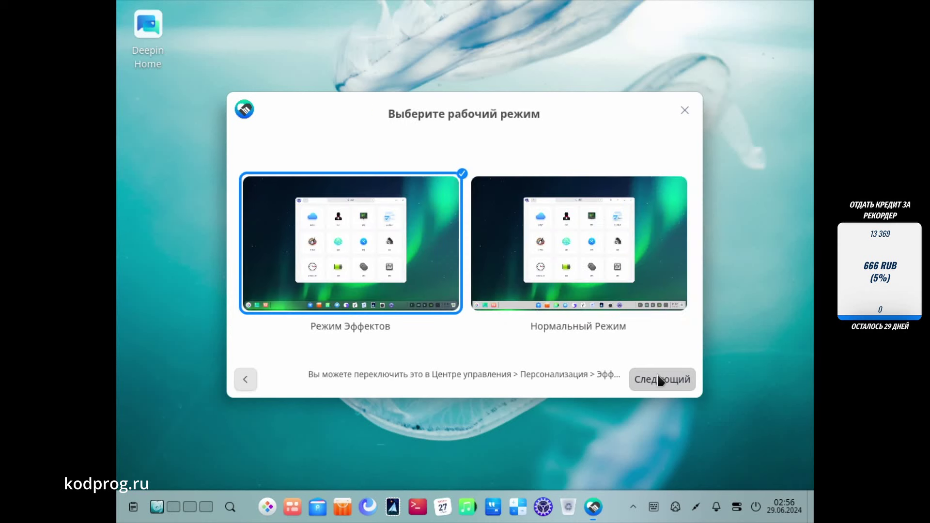
click(658, 380)
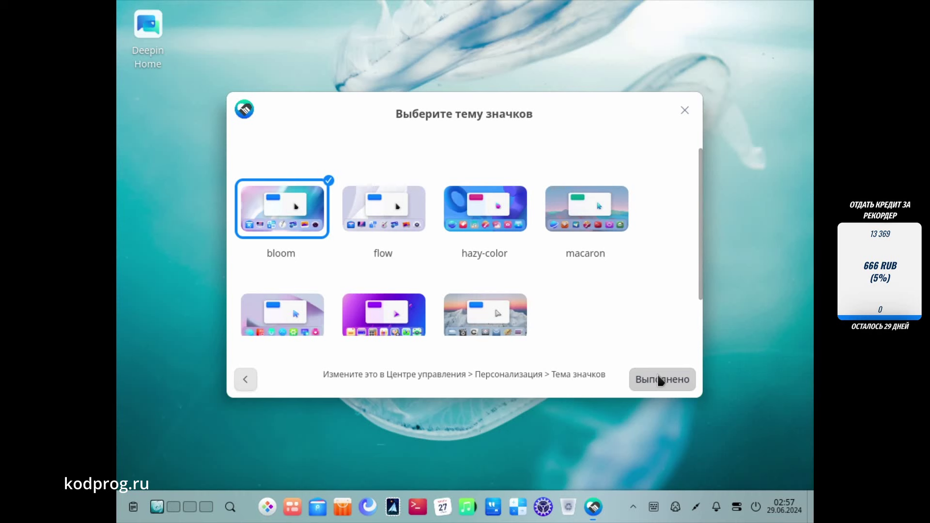
Step: Preview flow, hazy-color, macaron, organic-glass, square and vintage icon themes, then return to bloom
click(395, 218)
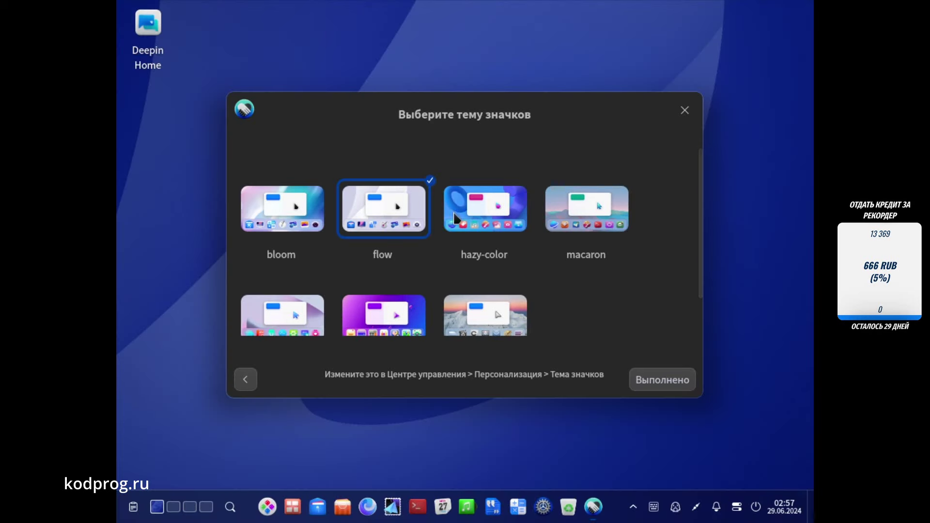
click(492, 218)
click(592, 216)
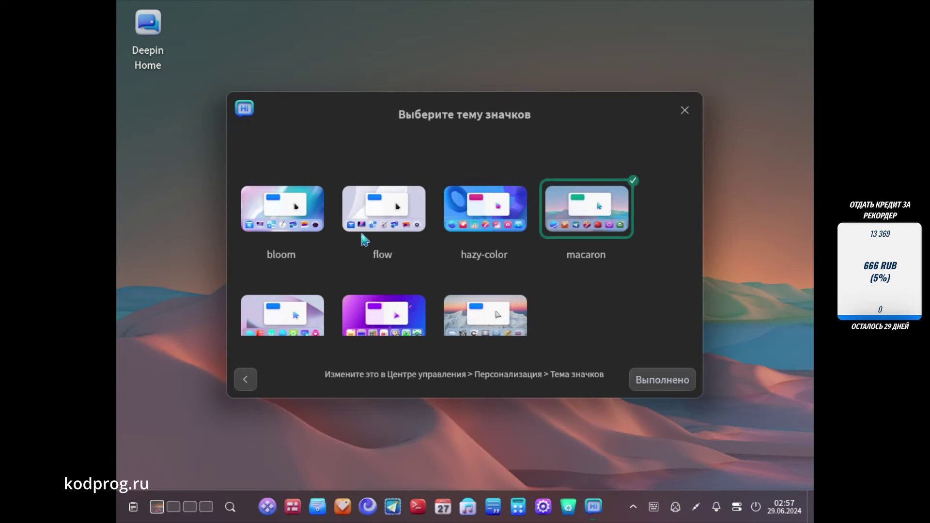
scroll(346, 265, down, 2)
click(305, 267)
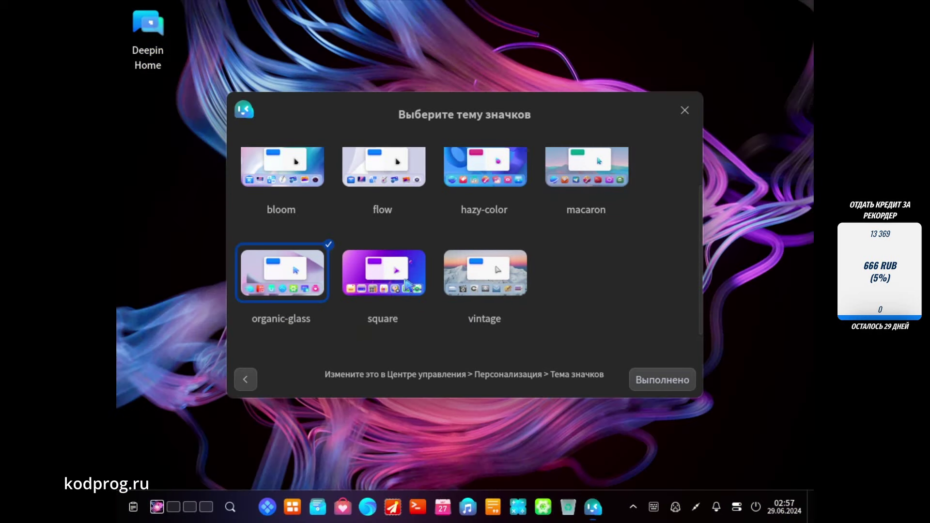
click(407, 286)
click(484, 273)
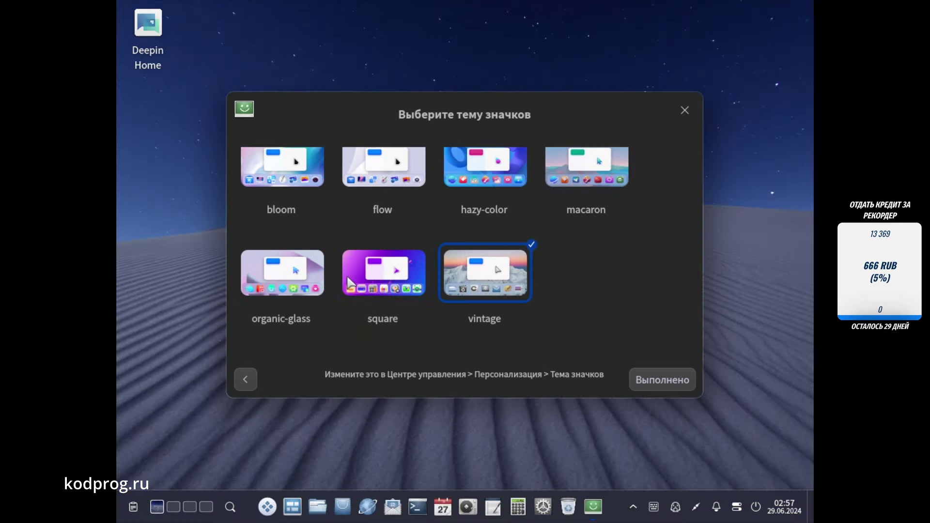
scroll(308, 257, up, 2)
click(281, 209)
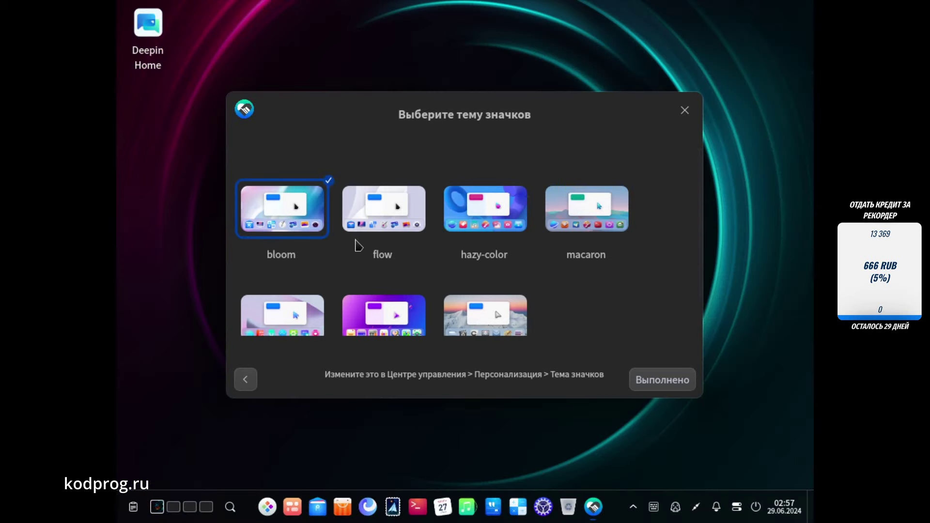
Step: Set the display resolution to 1920×1080 from the desktop menu, save it, and finish the welcome wizard
right_click(204, 239)
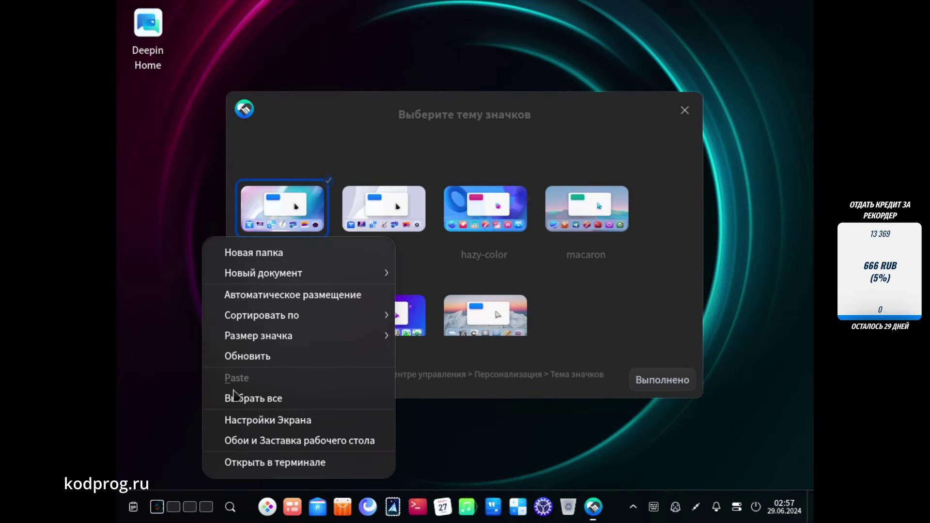
click(276, 421)
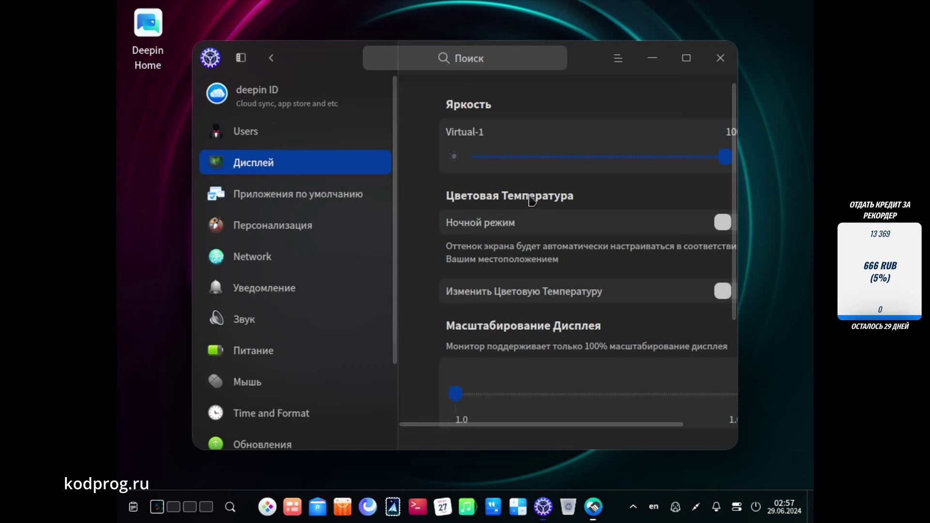
scroll(435, 229, down, 3)
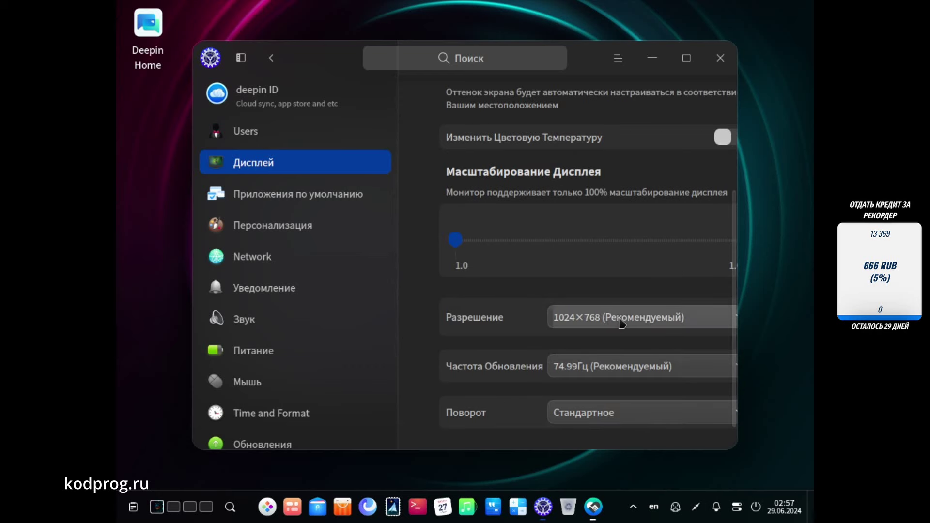
click(620, 319)
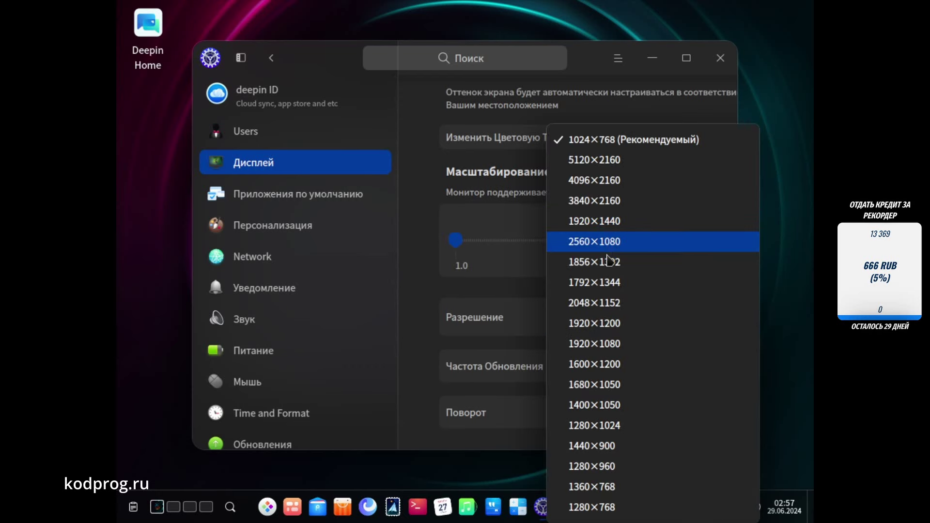
click(608, 344)
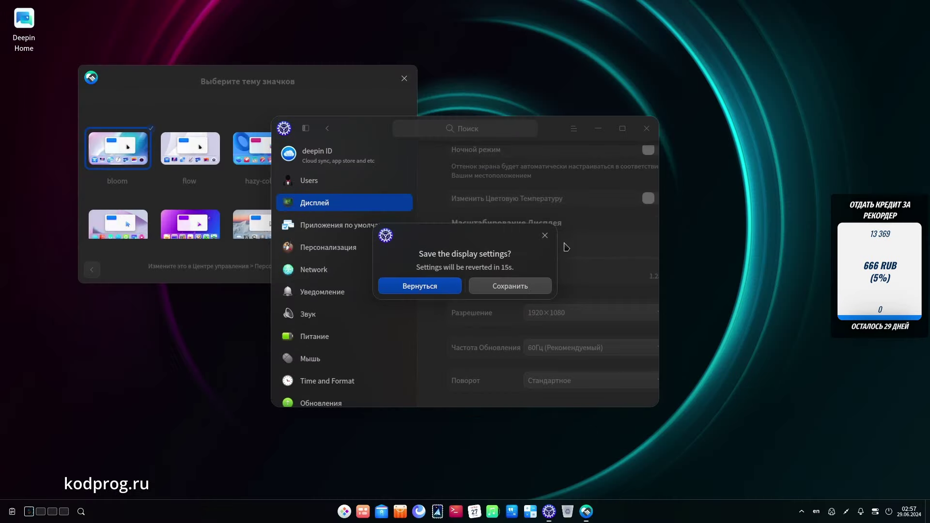
click(497, 287)
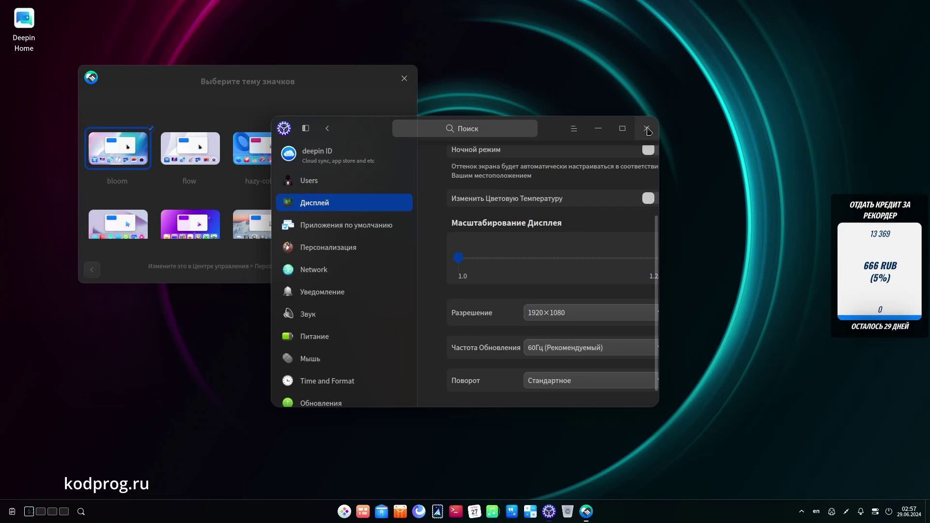
click(647, 129)
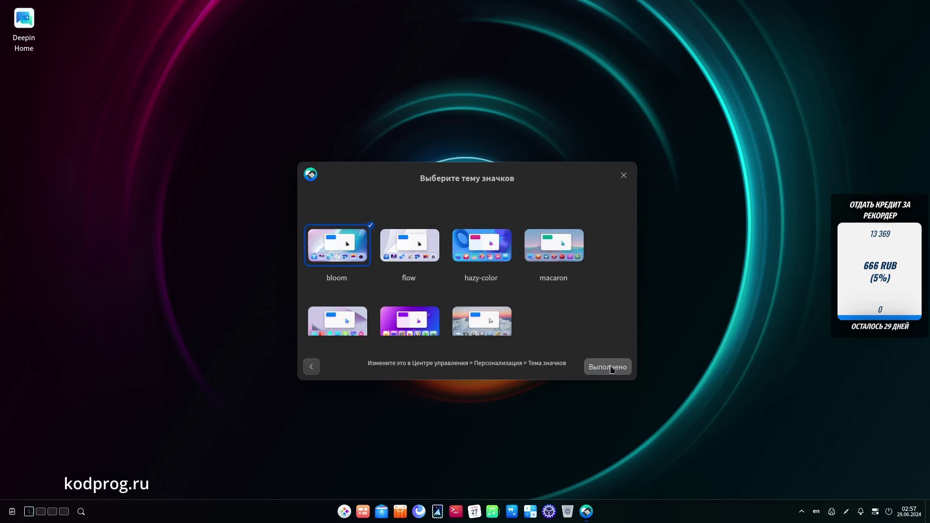
click(612, 369)
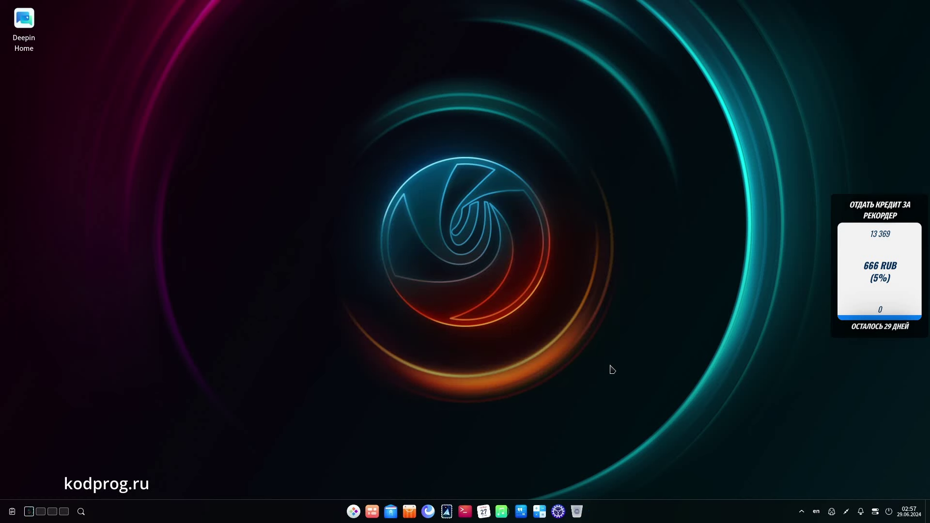
click(40, 512)
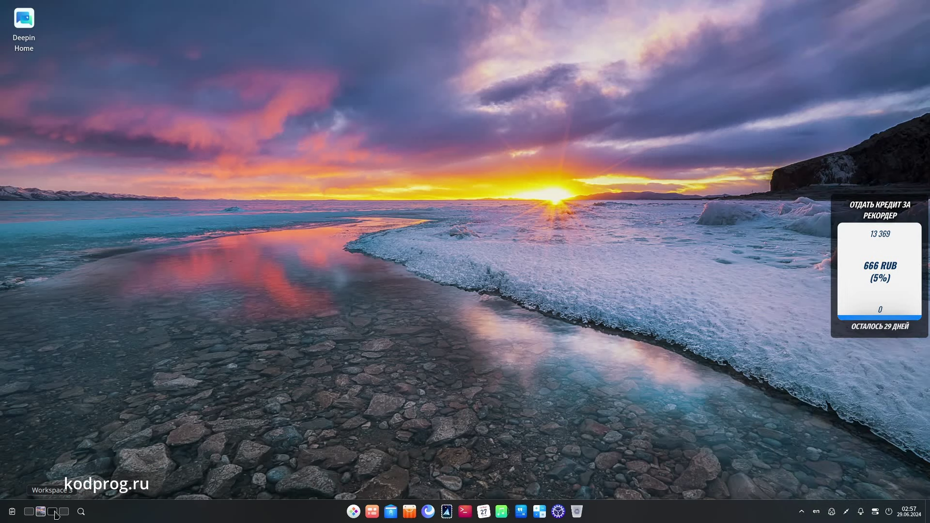
click(52, 513)
click(64, 512)
click(29, 512)
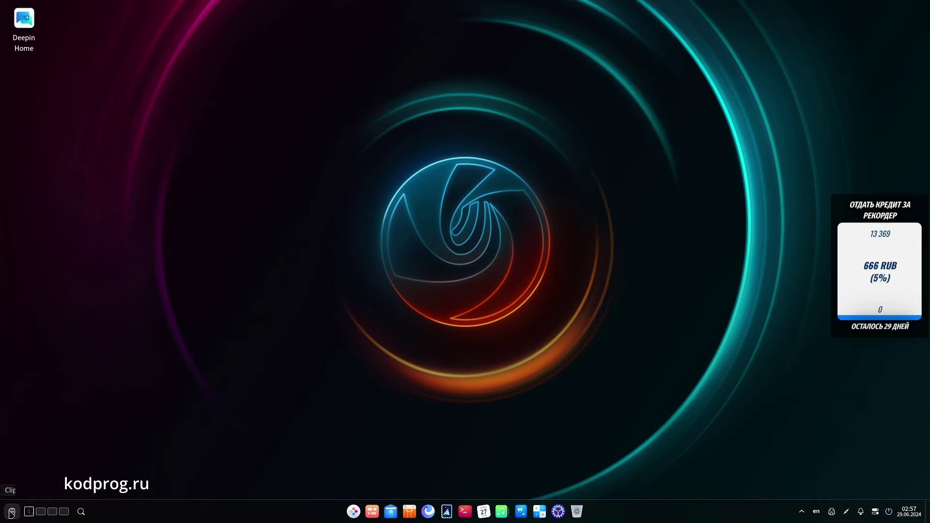
click(12, 512)
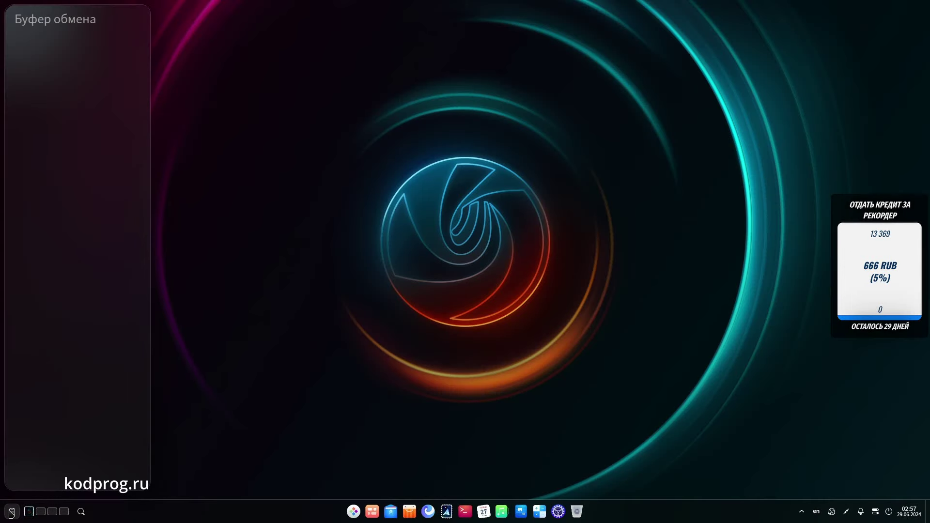
click(12, 513)
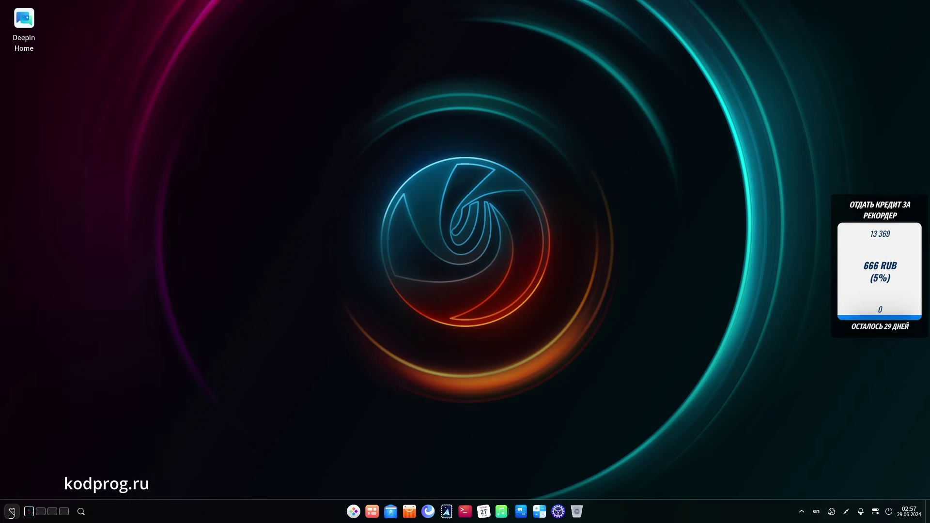
Step: Dismiss the app launcher, expand the hidden tray icons, and glance at the calendar before closing it
key(super)
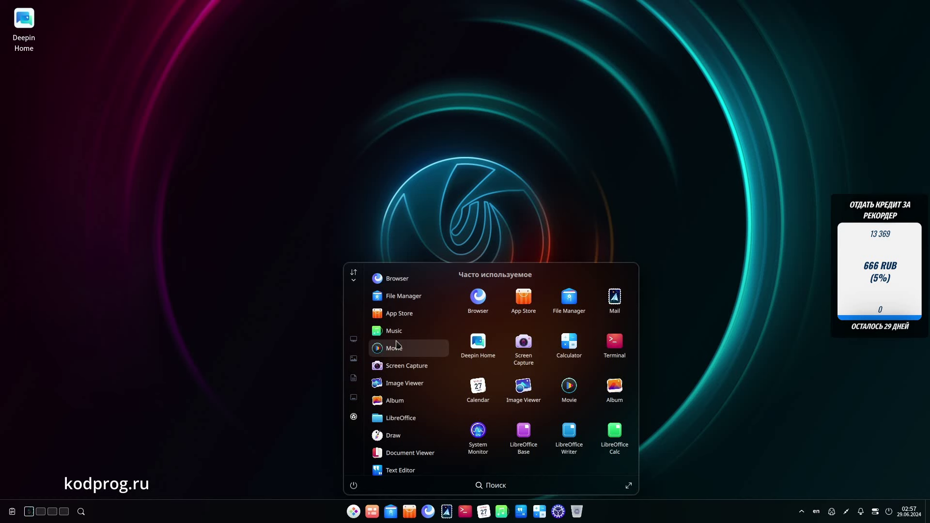
click(701, 345)
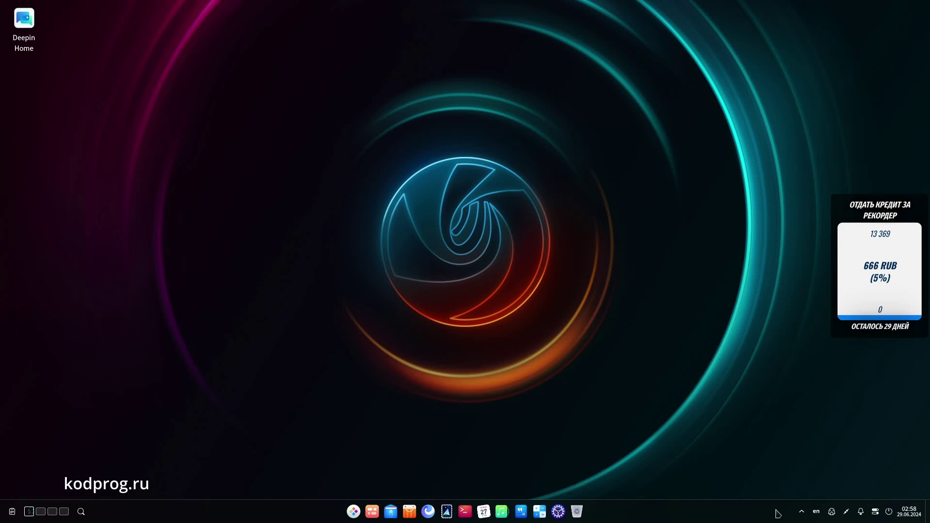
click(802, 512)
click(910, 514)
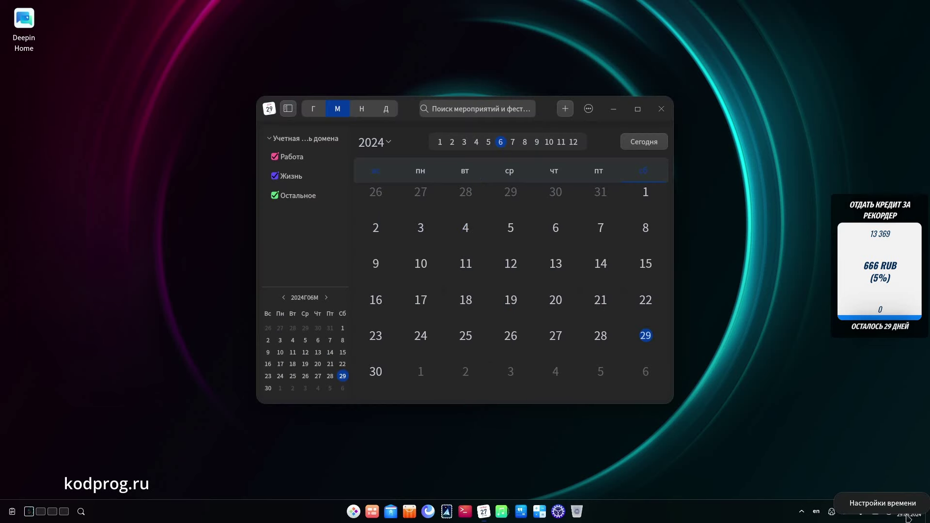
click(661, 108)
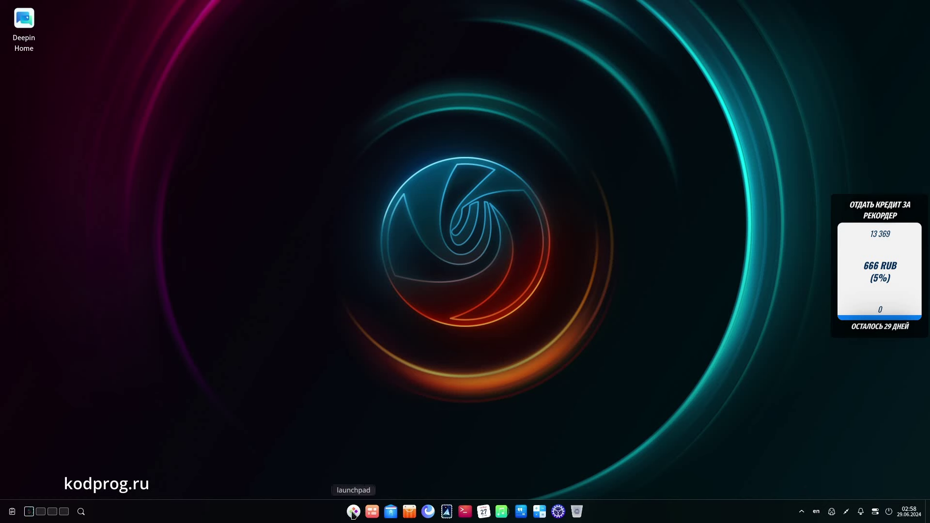
Step: Open the app launcher and browse the app list, peeking into the LibreOffice folder
click(353, 512)
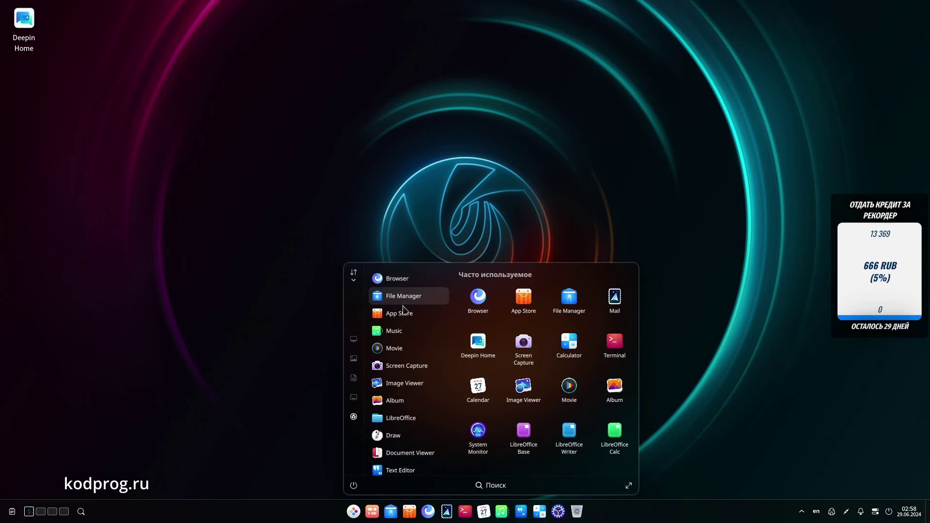
scroll(418, 334, down, 5)
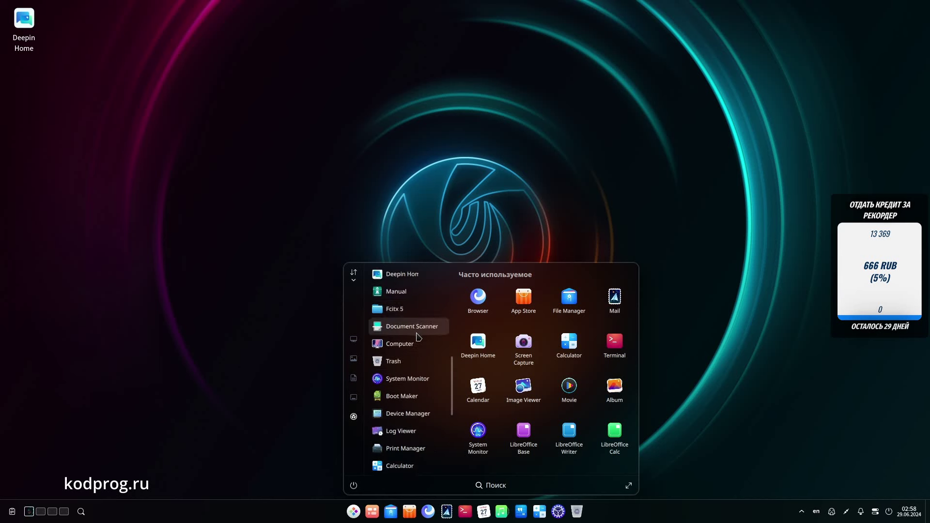
scroll(418, 329, up, 5)
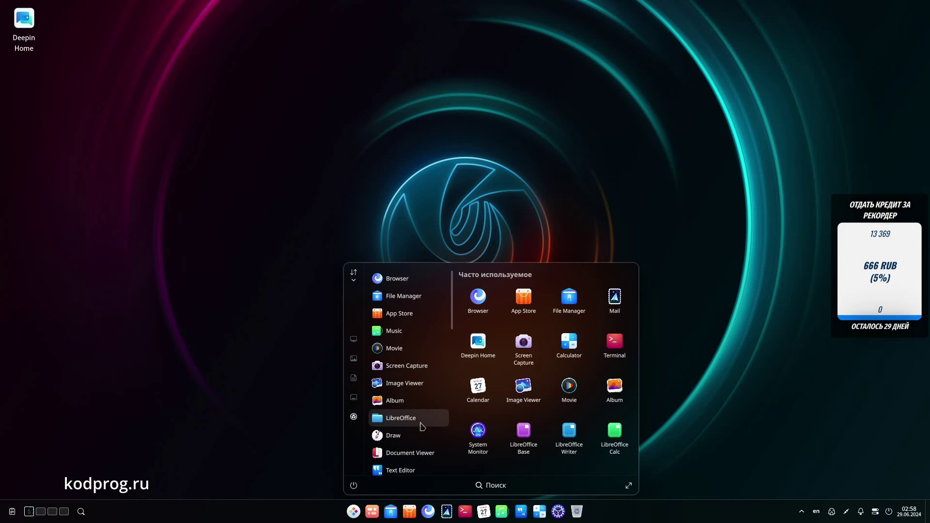
scroll(434, 409, down, 1)
scroll(434, 408, down, 1)
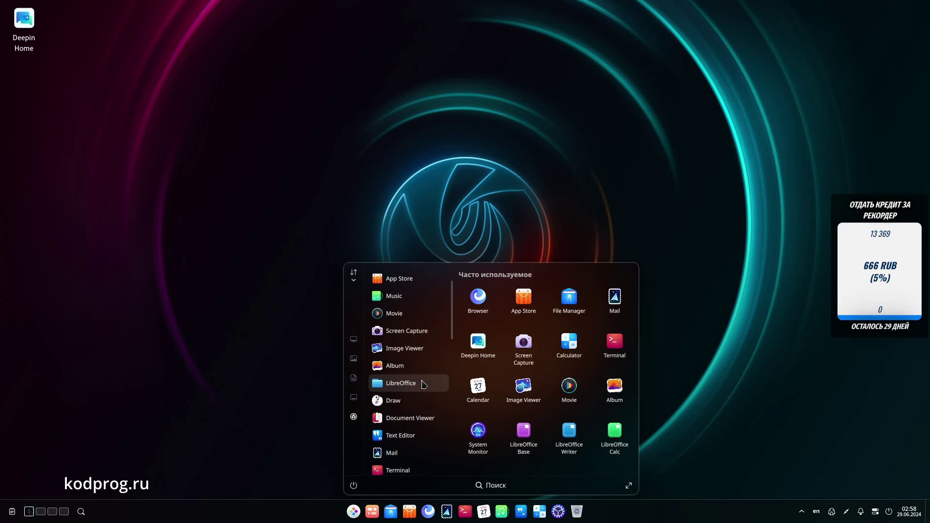
click(423, 383)
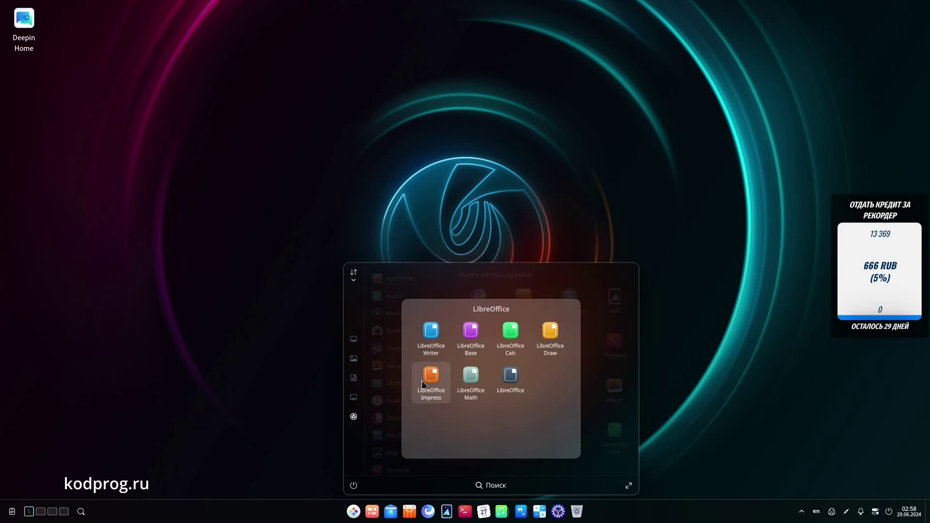
click(392, 338)
Step: Scroll further through the app list and launch System Monitor
scroll(426, 361, down, 9)
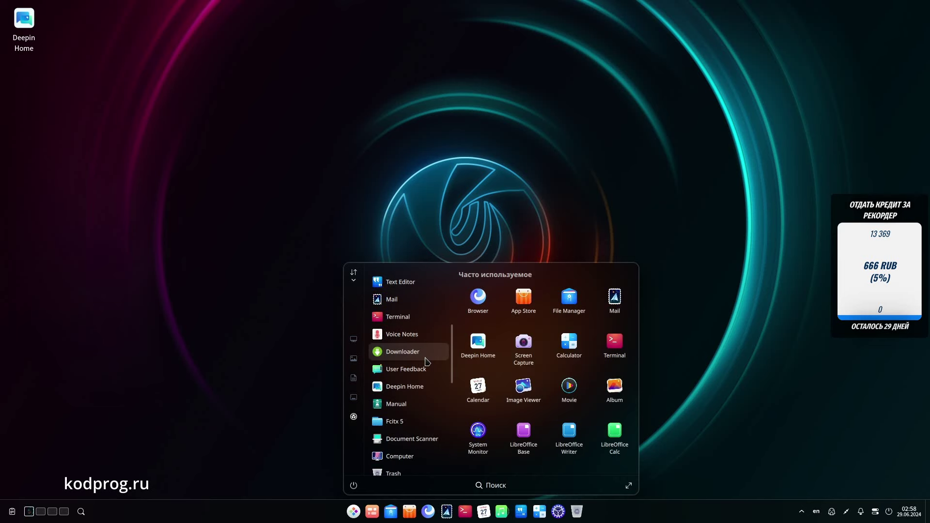
scroll(427, 361, down, 6)
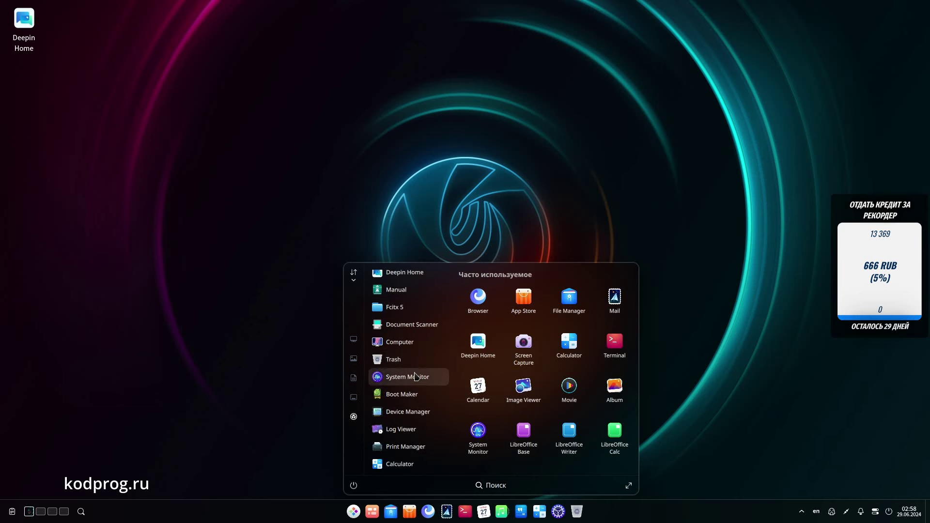
scroll(415, 377, down, 10)
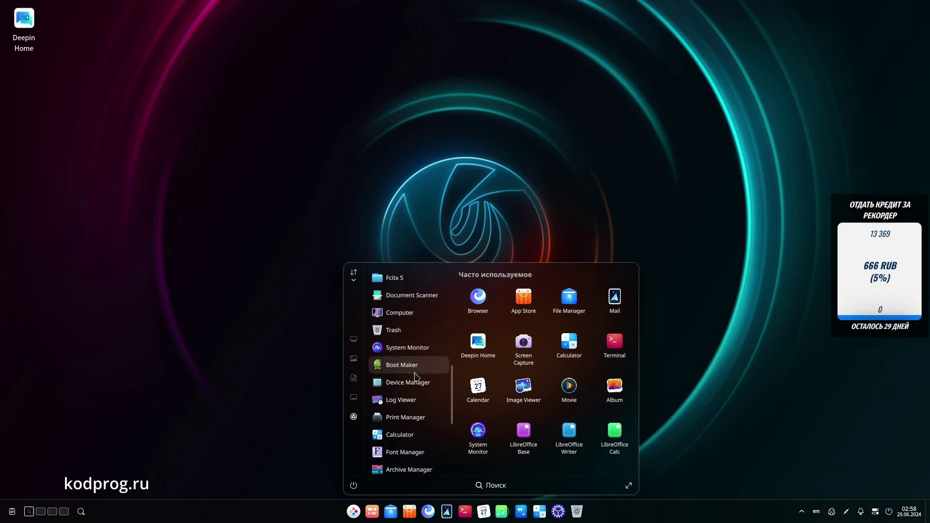
scroll(415, 377, down, 2)
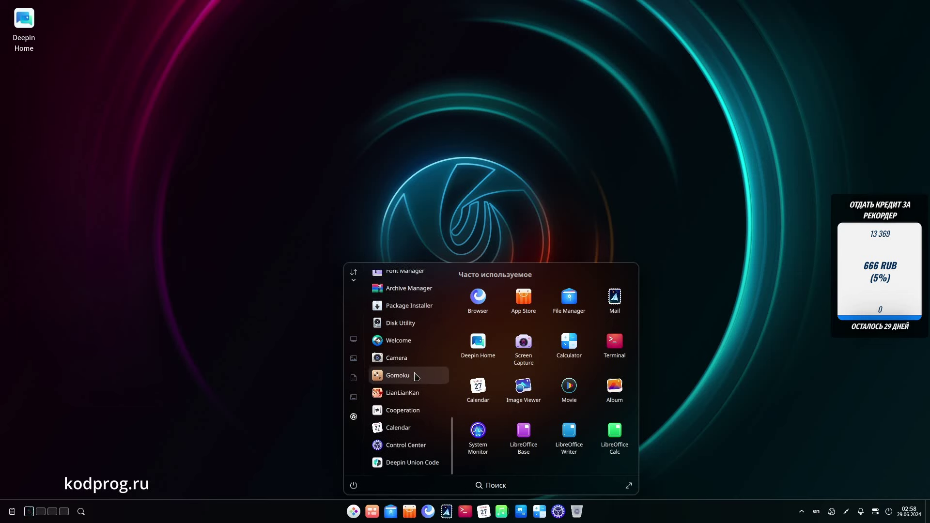
scroll(415, 377, up, 8)
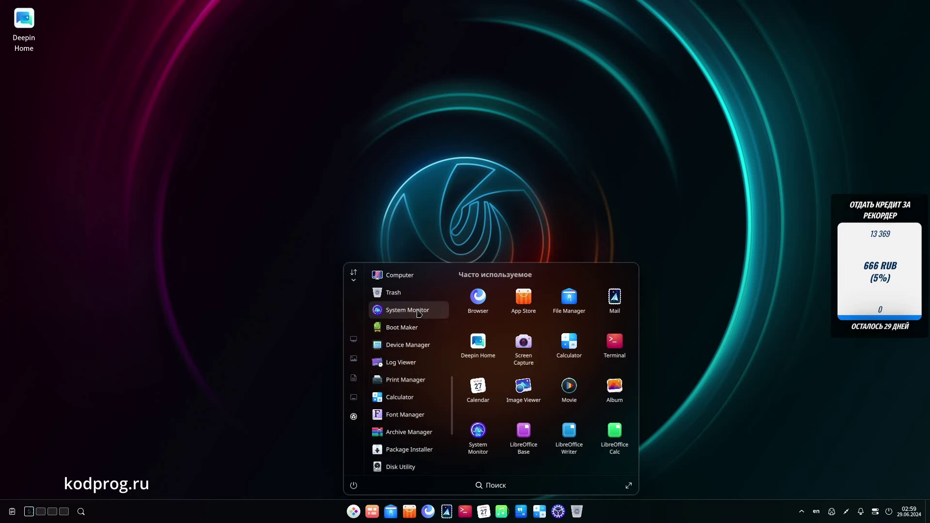
click(418, 311)
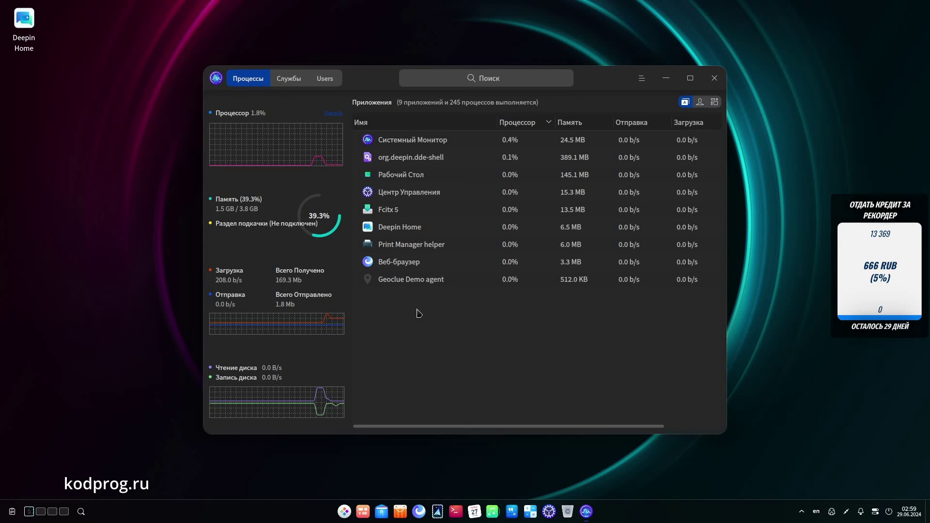
Step: Close System Monitor and open Deepin Home from its desktop icon
click(715, 78)
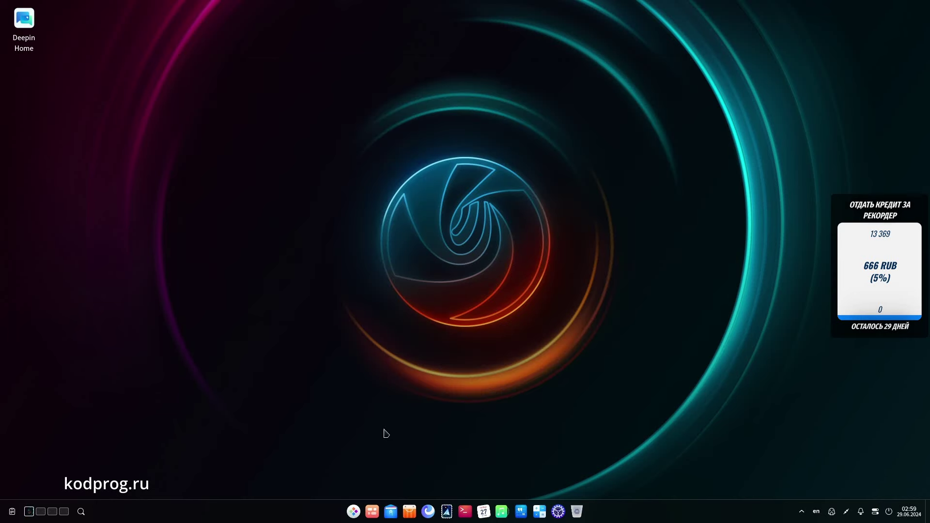
double_click(23, 32)
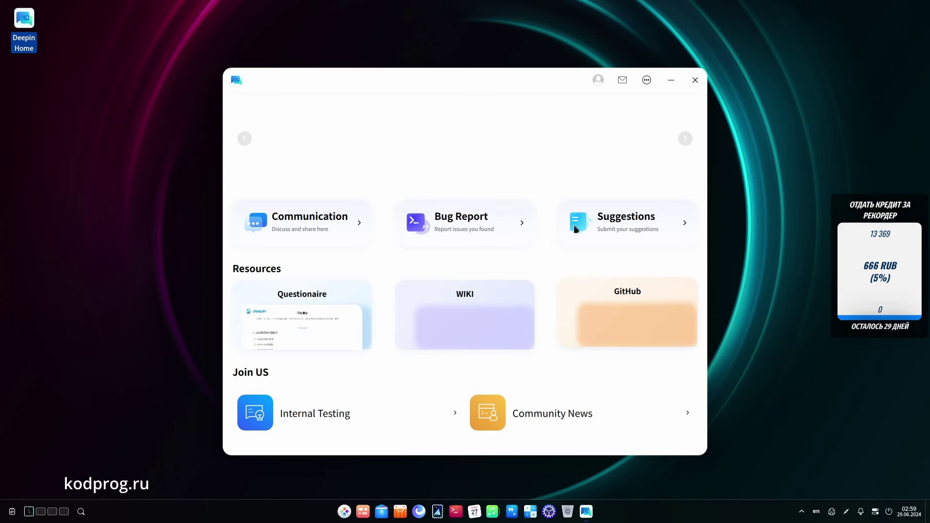
Step: Close the Deepin Home window to return to the bare desktop
click(696, 82)
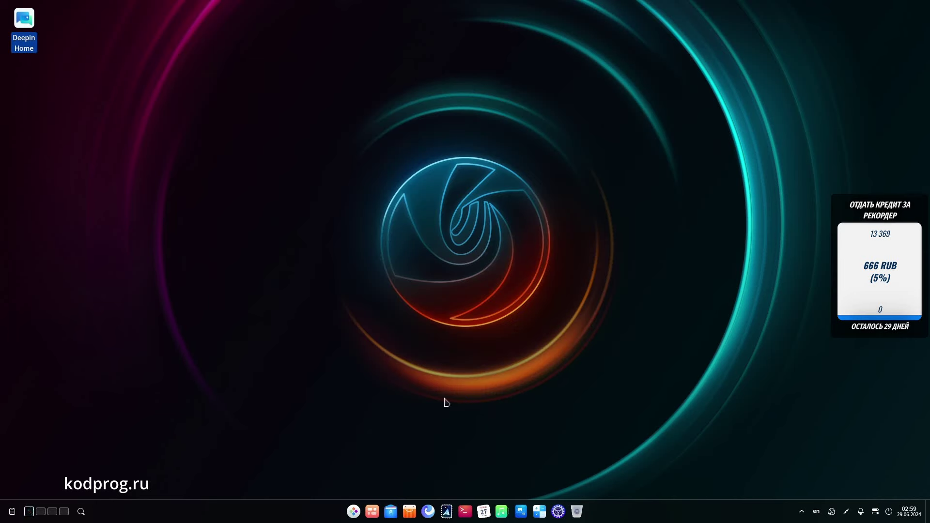
Step: Install VLC media player from the App Store's Open-source Apps section
click(410, 511)
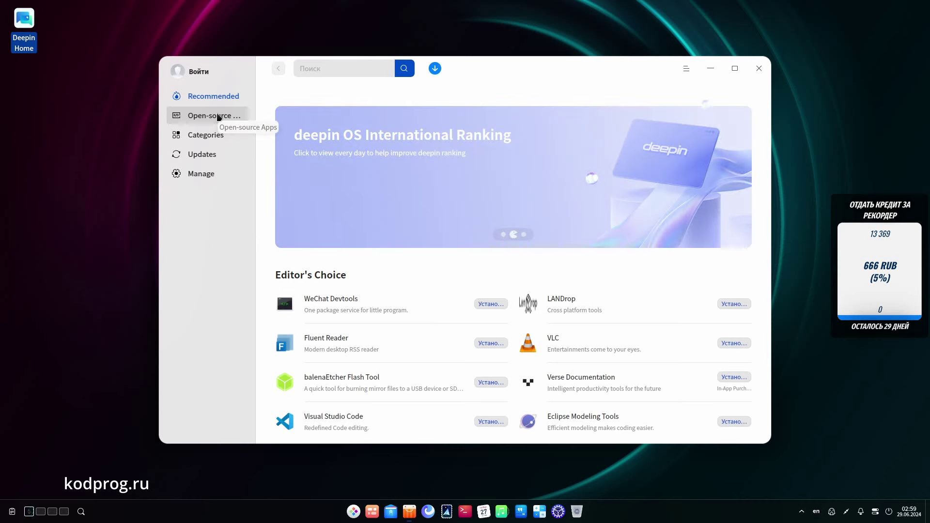
click(219, 117)
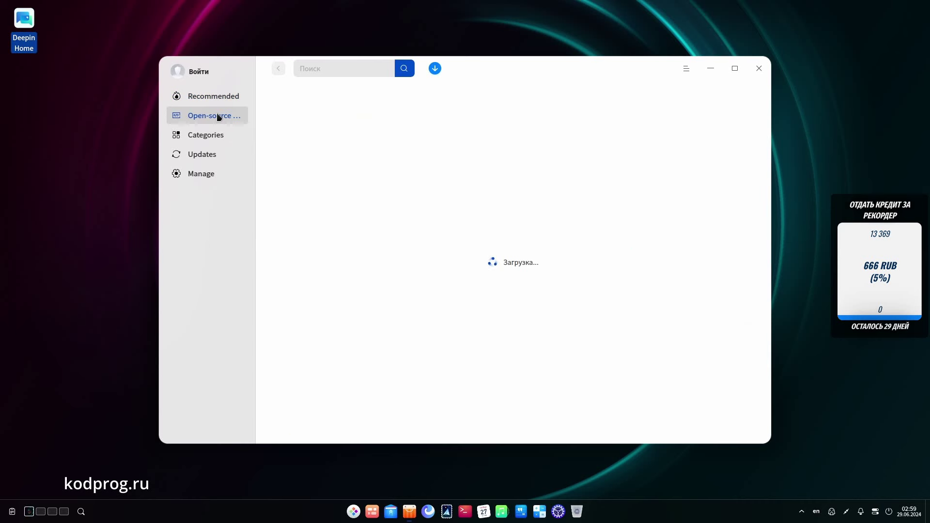
scroll(496, 276, down, 3)
scroll(497, 275, down, 1)
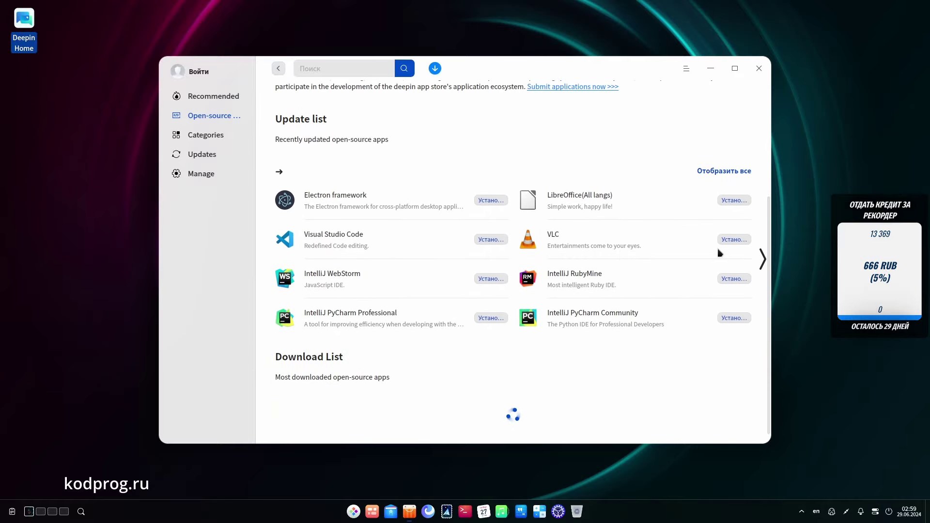
click(739, 240)
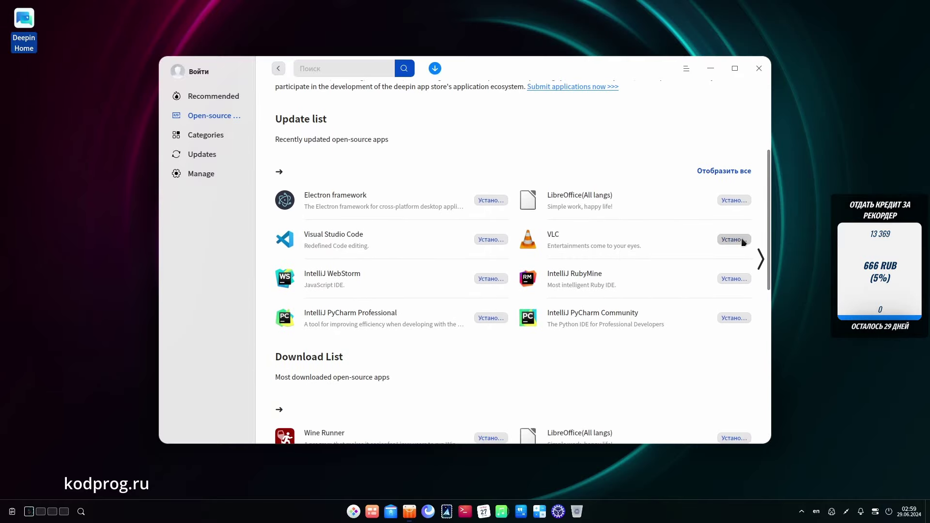
Step: Review VLC's details, the Updates and Categories pages, and the 24 installed apps, then close
click(615, 241)
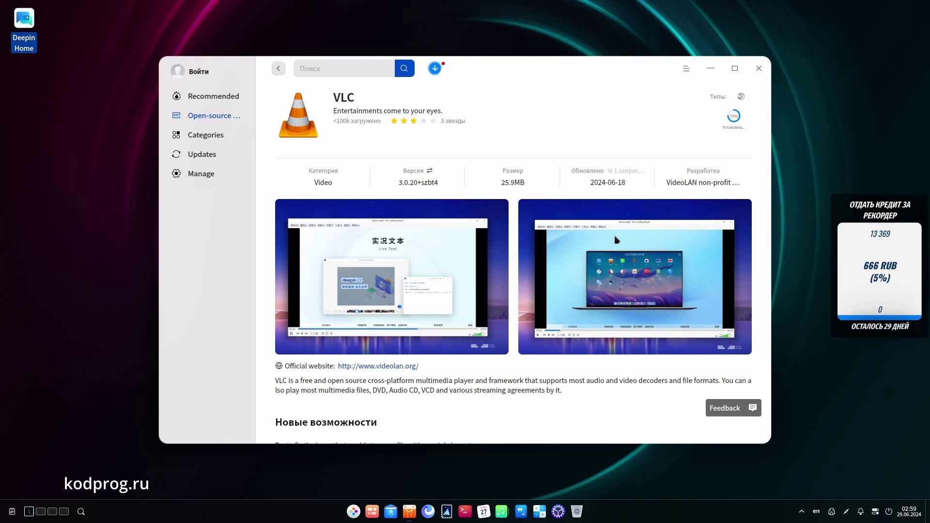
scroll(614, 235, down, 7)
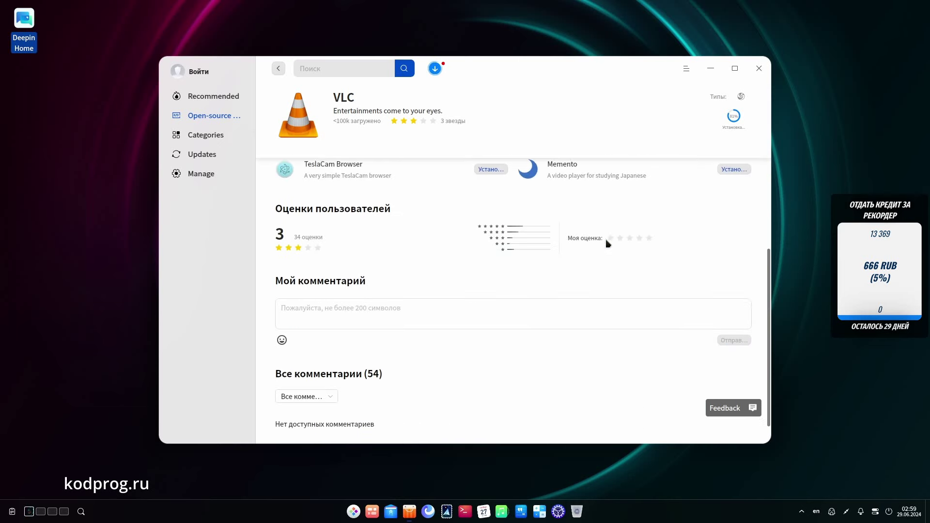
scroll(607, 242, up, 7)
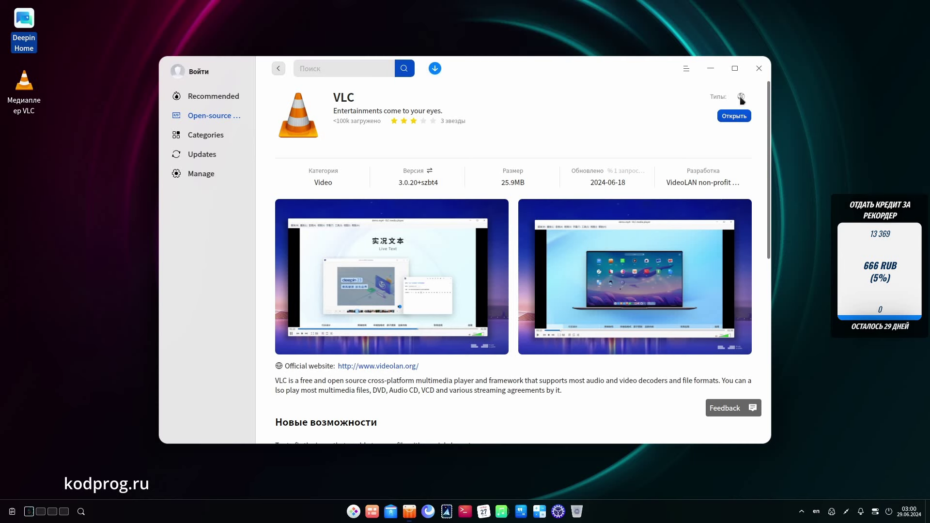
click(188, 156)
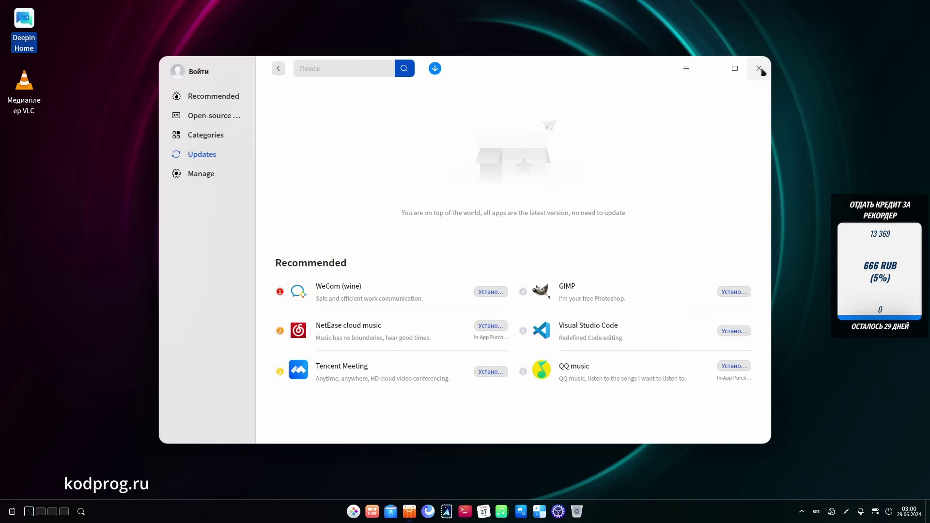
click(207, 136)
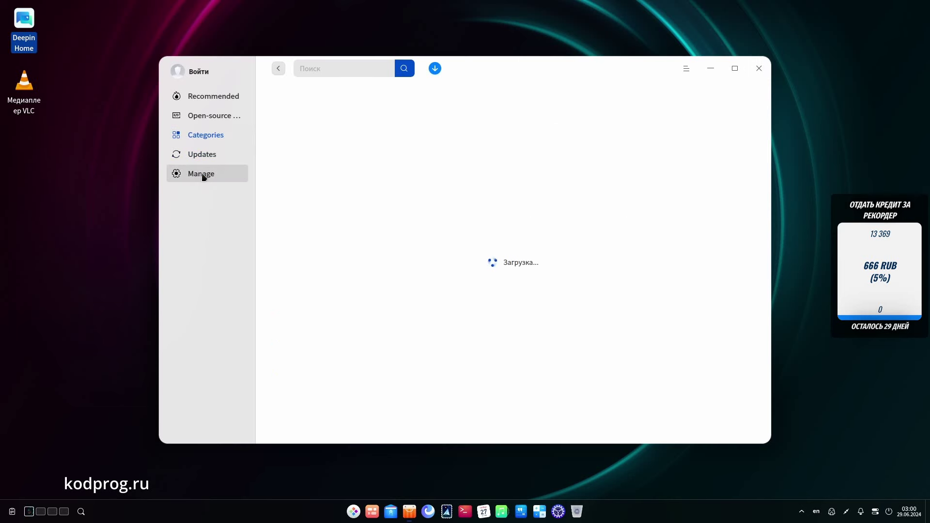
click(203, 176)
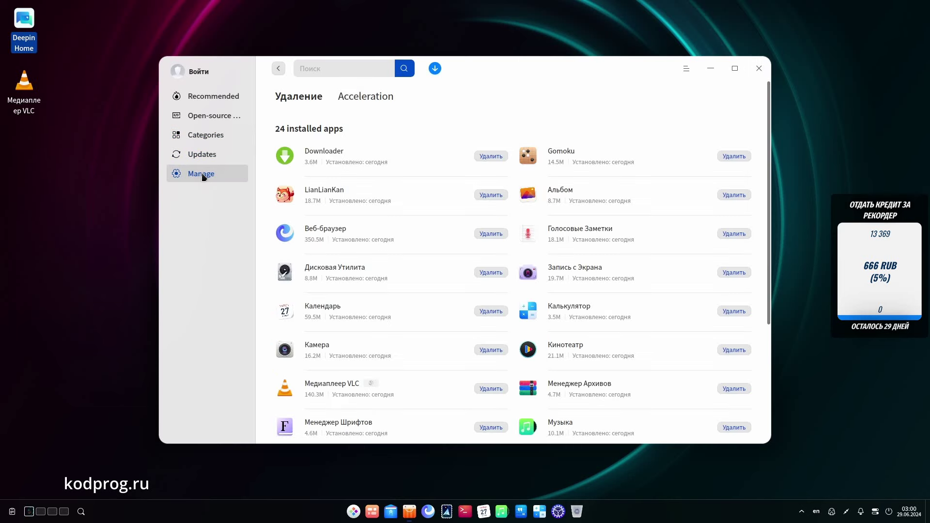
click(759, 68)
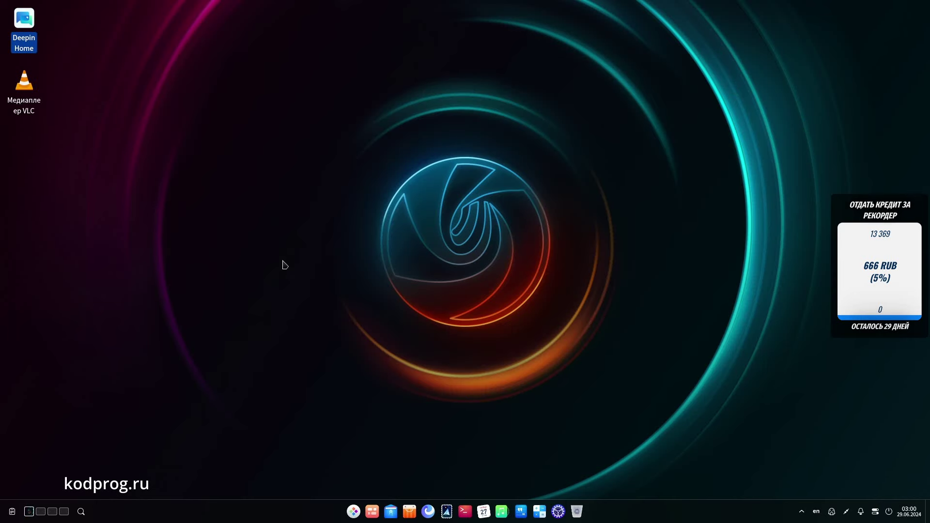
Step: Launch VLC from the desktop, accept the privacy policy with Продолжить, then close it
double_click(24, 90)
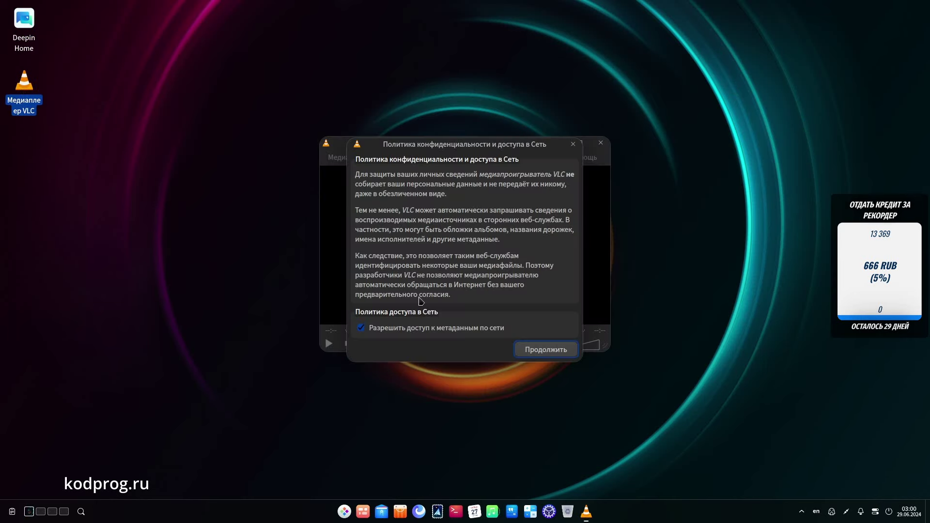
click(543, 351)
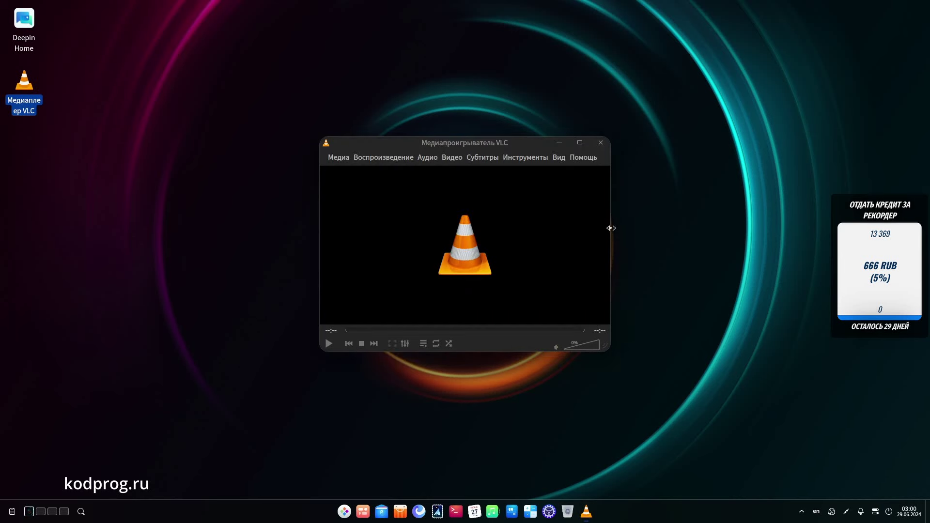
click(600, 142)
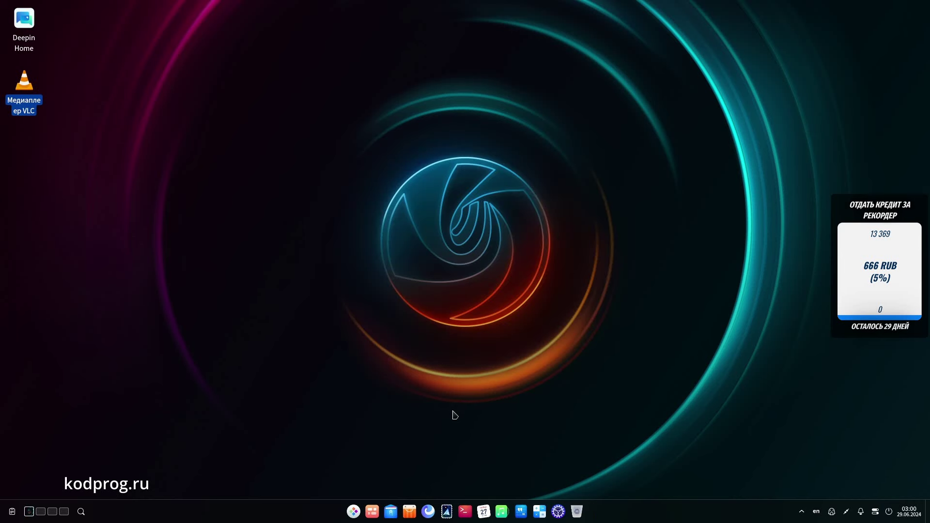
Step: Open Control Center and view the Общие настройки boot menu settings
click(560, 512)
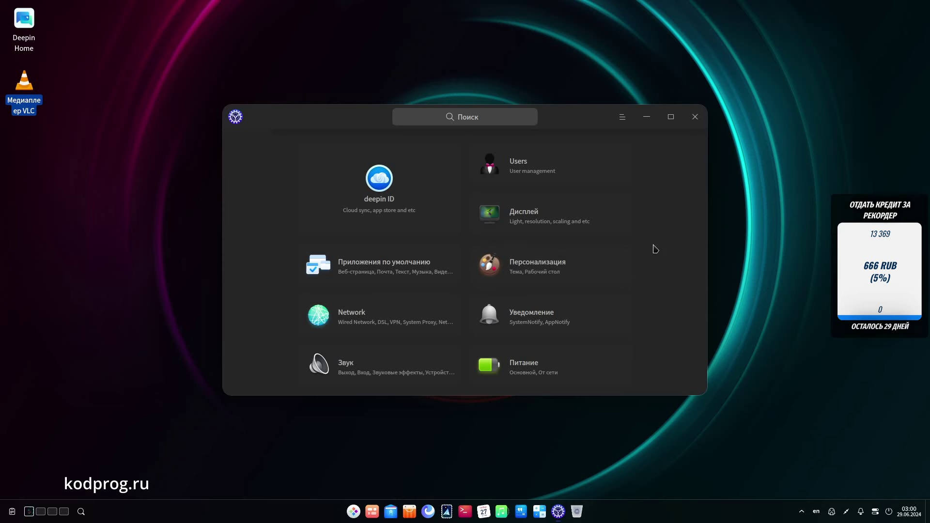
scroll(655, 249, down, 3)
scroll(655, 249, up, 3)
scroll(655, 249, down, 3)
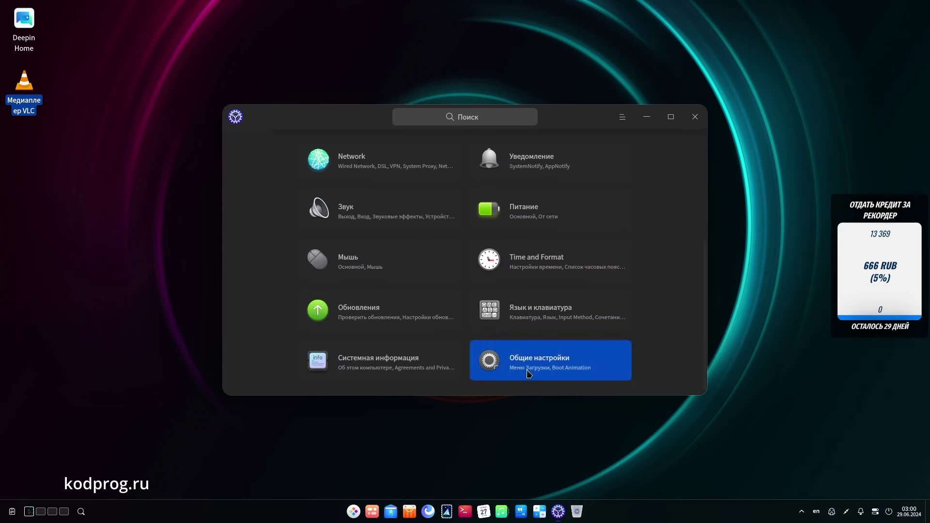
click(528, 372)
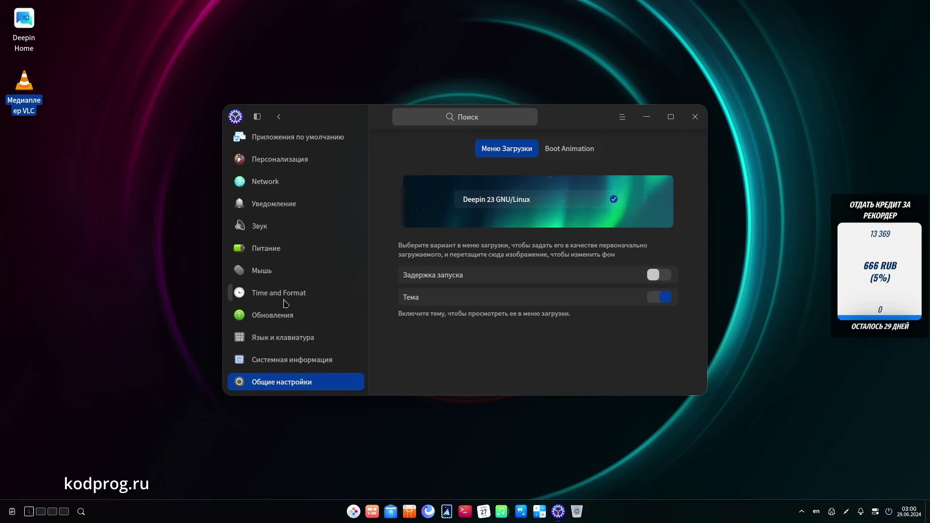
Step: Open the deepin ID page with its Cloud Service sign-in prompt
scroll(286, 303, up, 3)
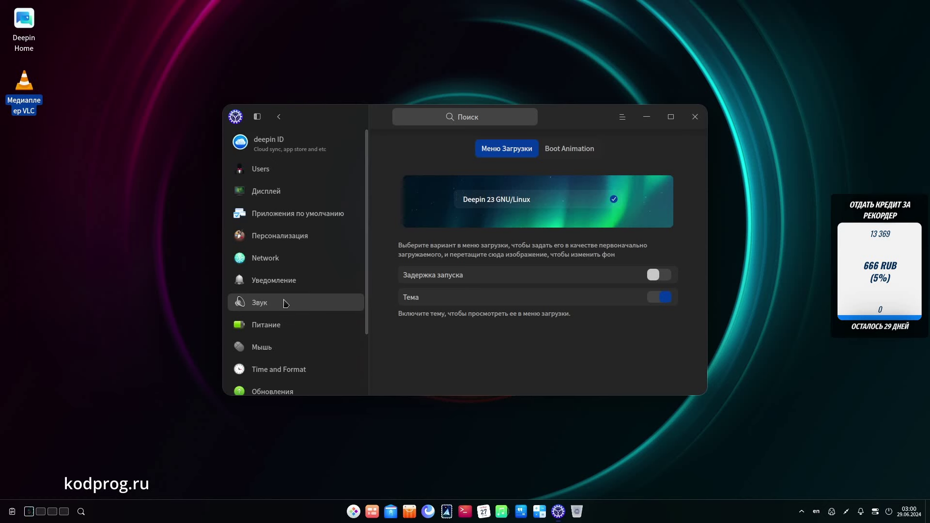
click(284, 143)
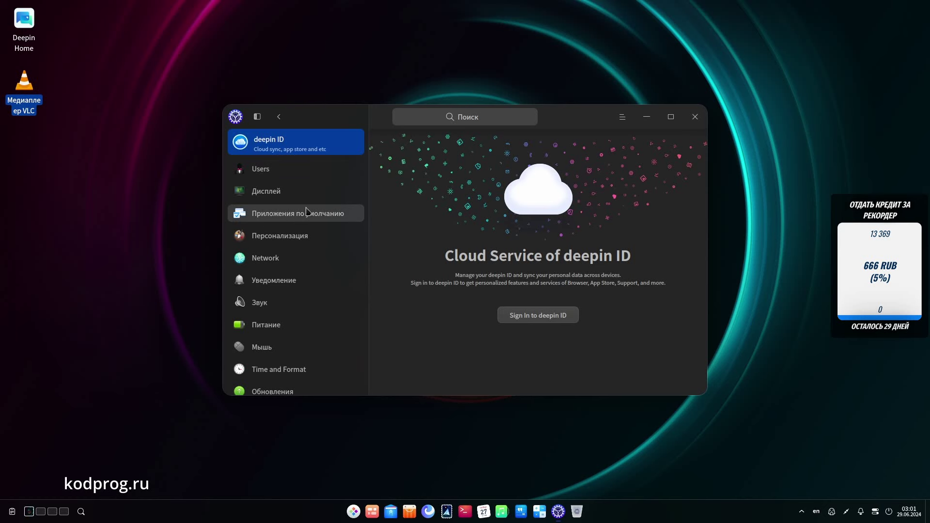
scroll(307, 214, down, 3)
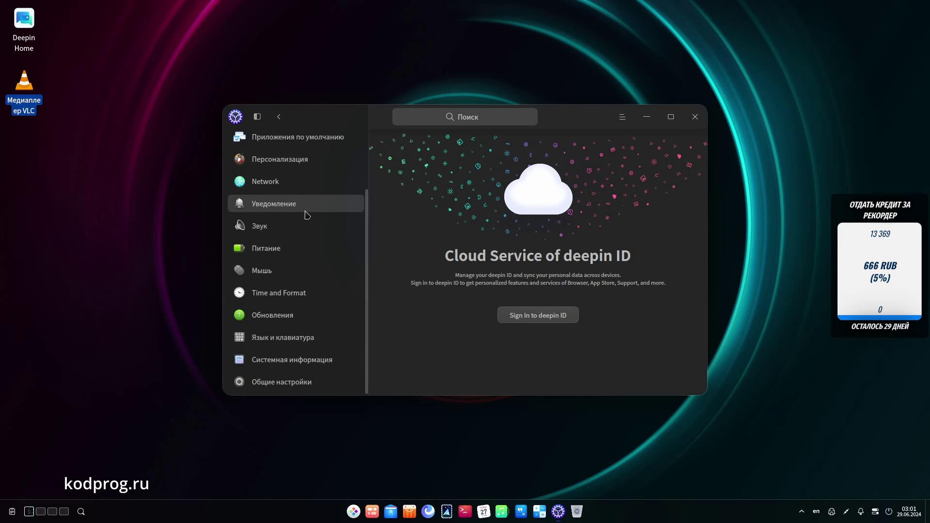
Step: Check for updates (Desktop 23 Community is current), view Boot Animation options, then return to the category grid
click(286, 316)
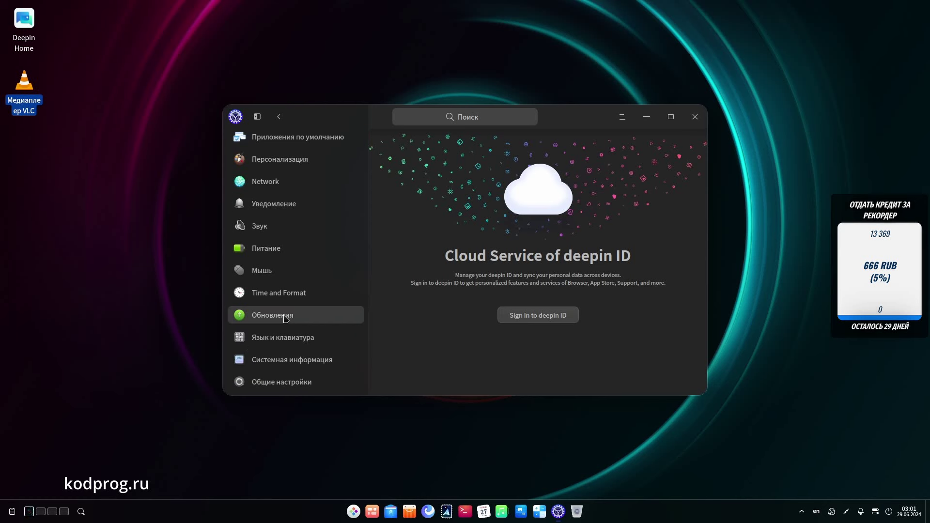
click(529, 281)
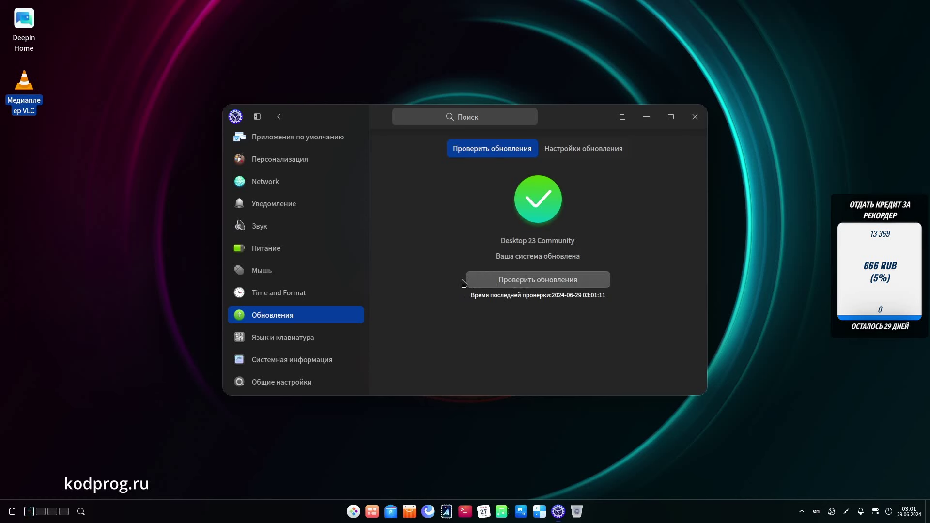
click(287, 383)
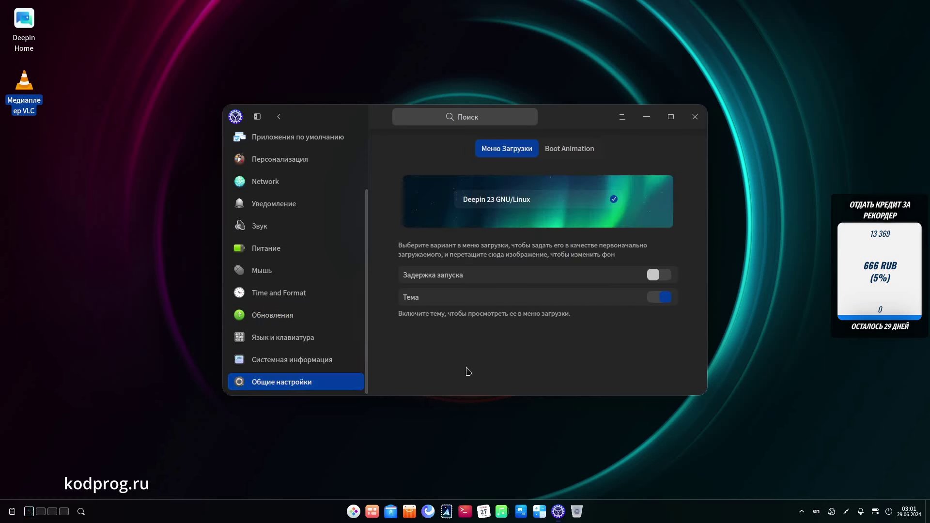
click(564, 154)
click(507, 148)
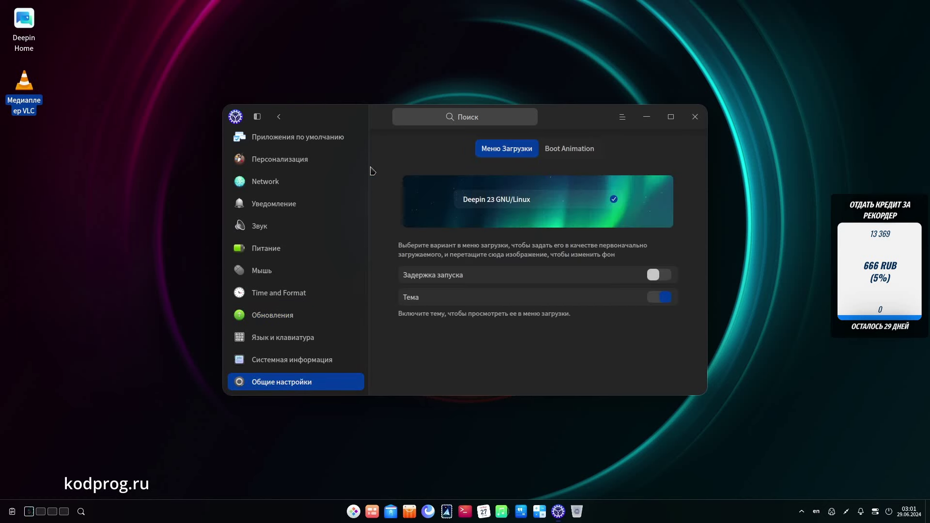
scroll(289, 162, up, 3)
click(279, 116)
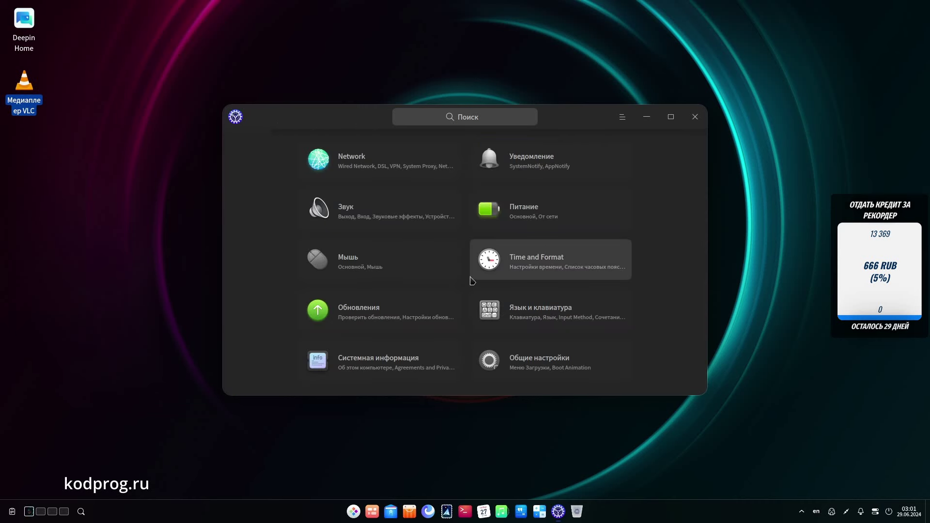
Step: Review the About page (Deepin 23 Community, kernel 6.6.25), then close Control Center
click(388, 371)
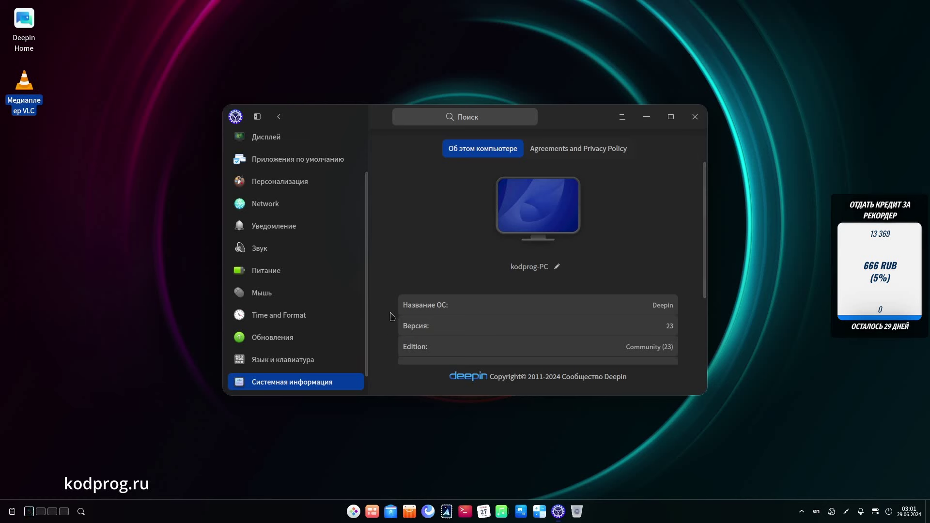
scroll(386, 284, down, 2)
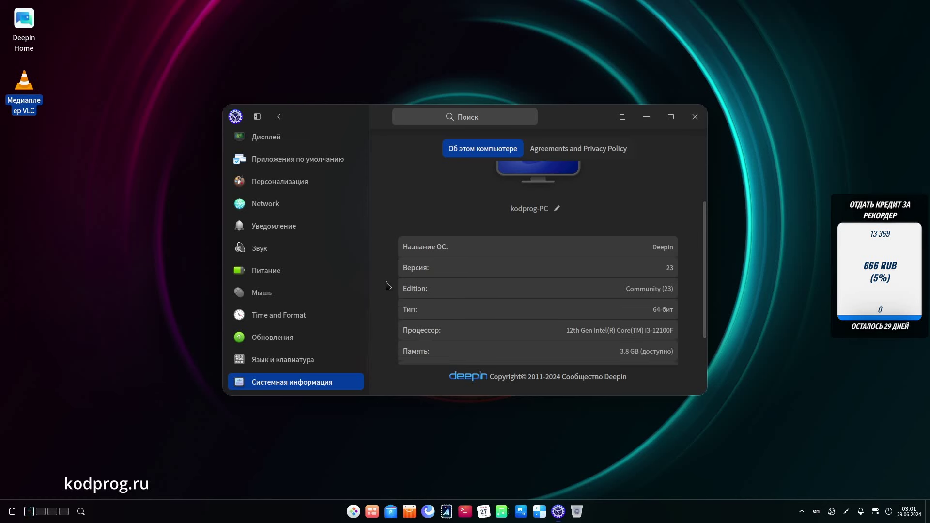
scroll(388, 286, down, 1)
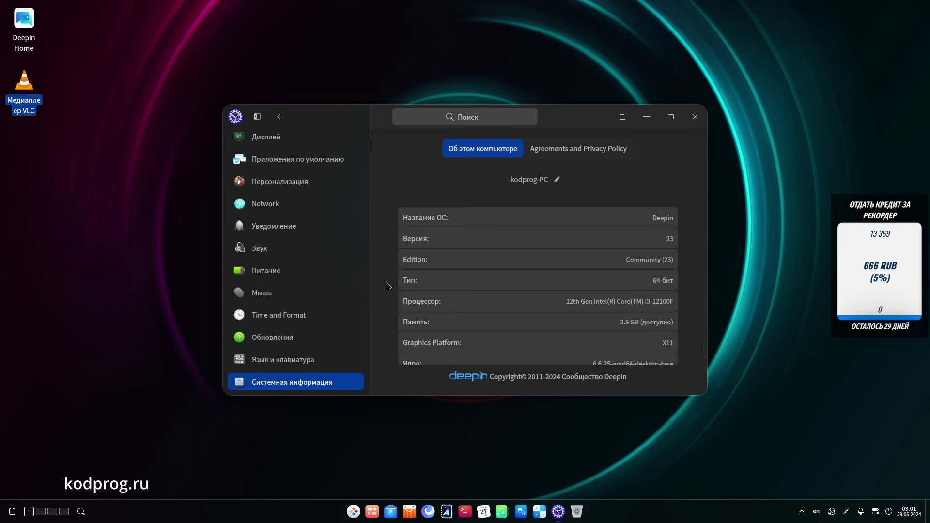
scroll(388, 286, down, 1)
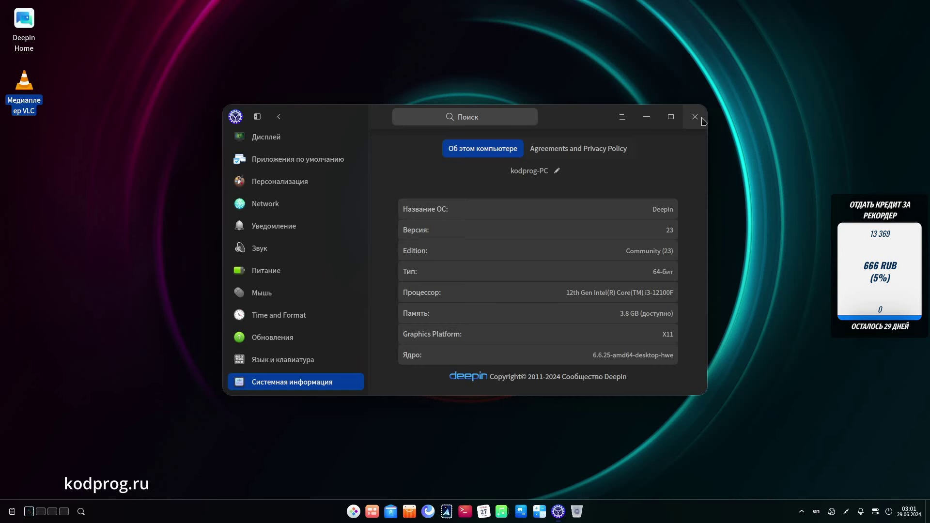
click(701, 118)
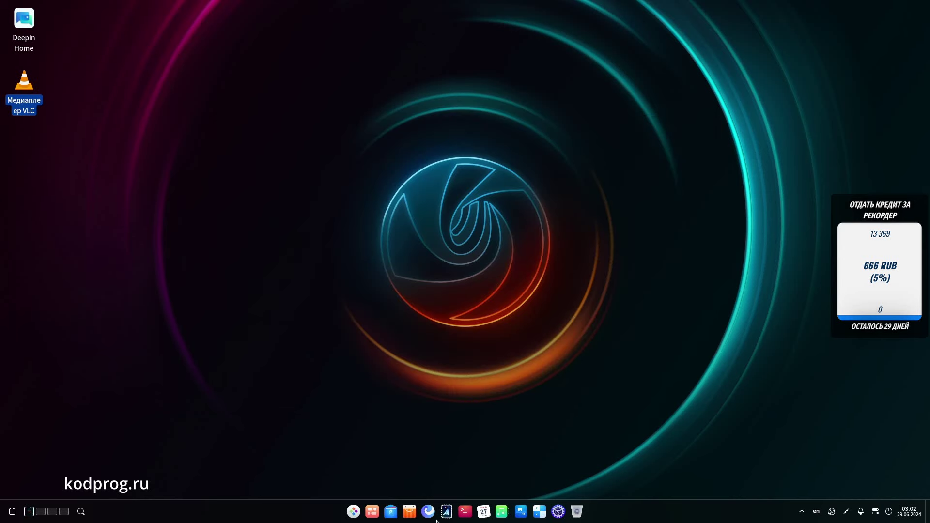
Step: Launch Deepin Browser, dismiss the profile error, confirm version 6.5.3 in About, then close it
click(432, 515)
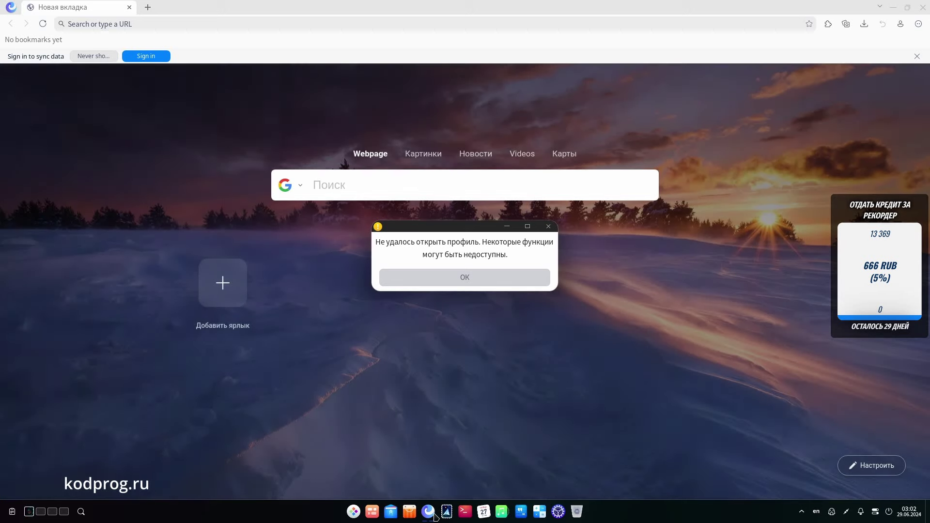
click(456, 277)
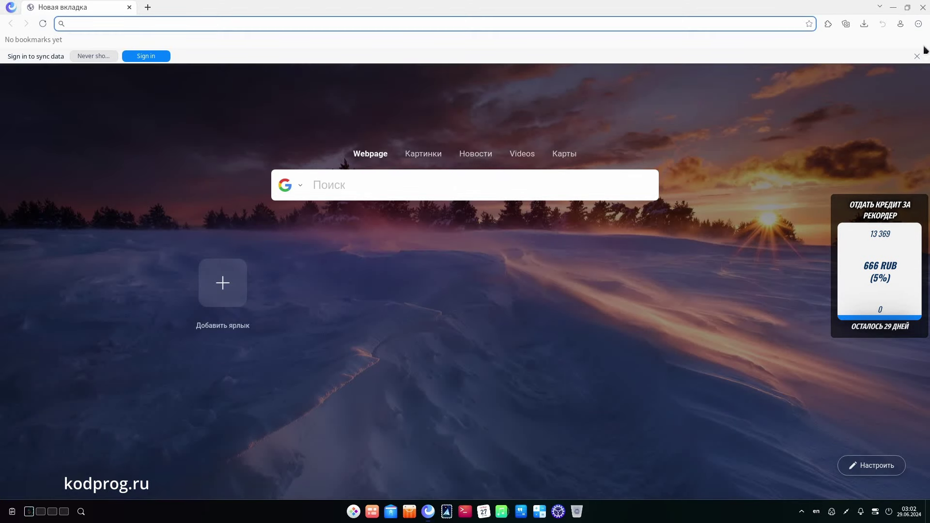
click(920, 25)
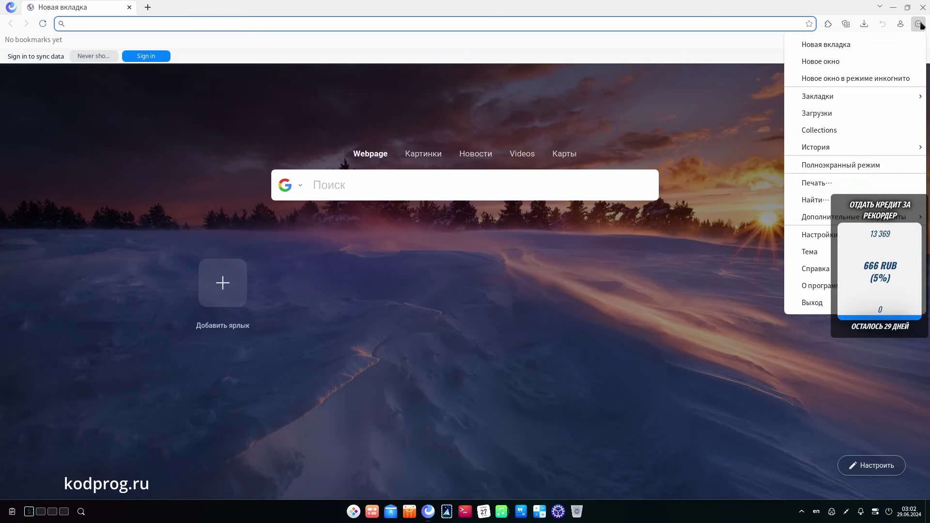
mouse_move(862, 284)
click(829, 289)
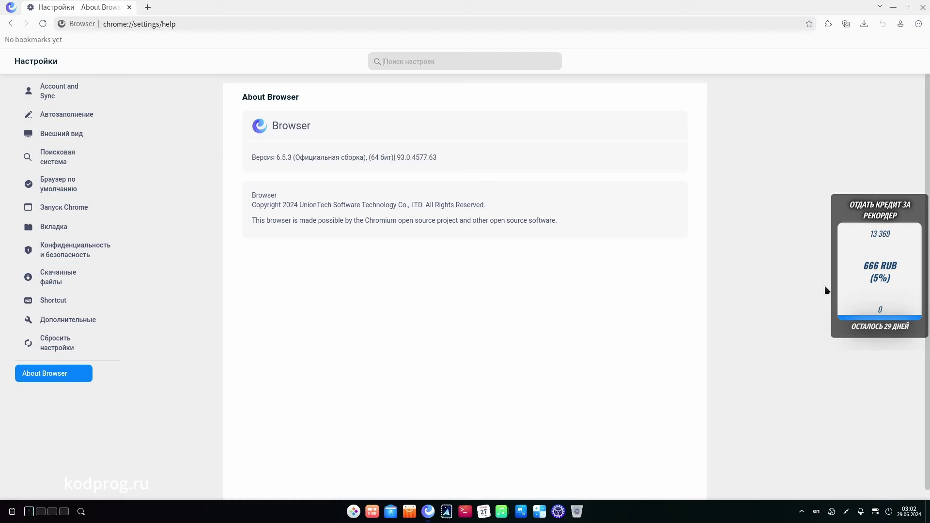
click(923, 7)
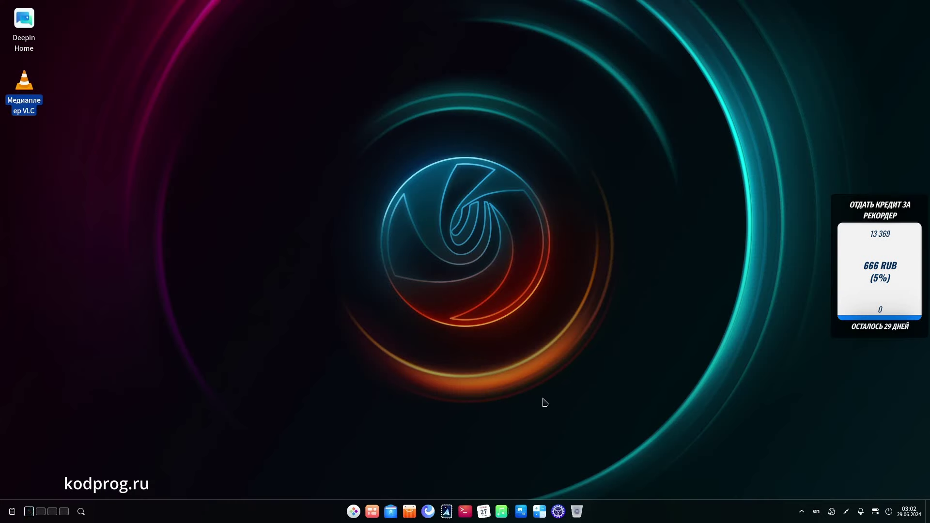
Step: Open Deepin Mail, dismiss the add e-mail account dialog, and open a terminal
click(448, 516)
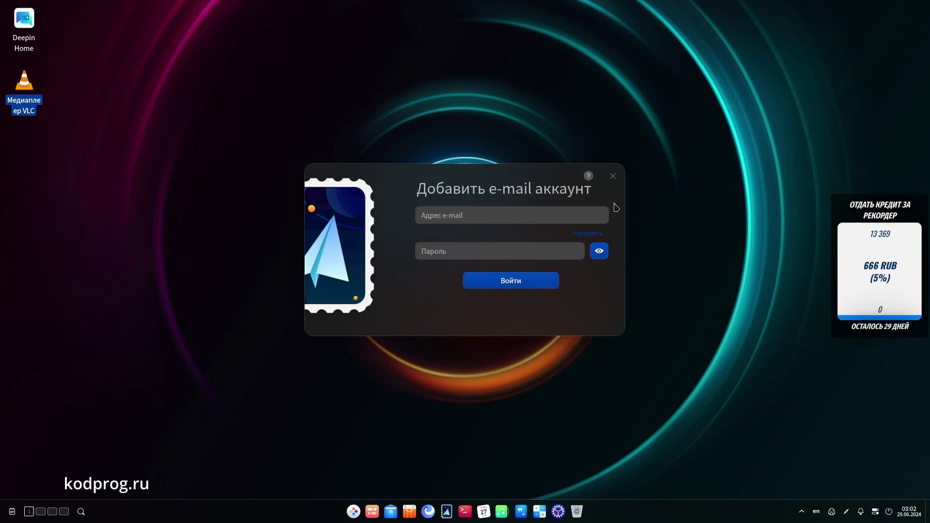
click(613, 175)
click(465, 512)
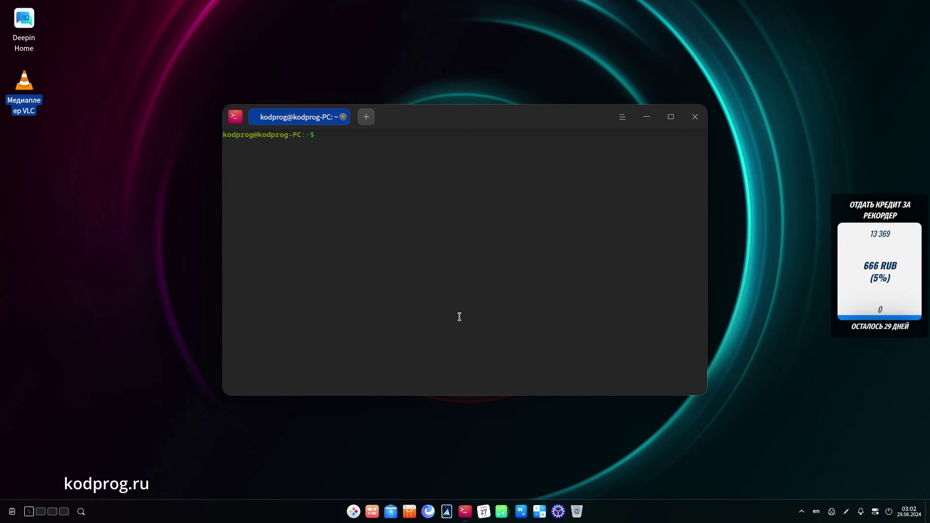
Step: Clear the mistyped Cyrillic characters and switch the keyboard layout to English
text(ыгвщ)
key(BackSpace)
key(BackSpace)
key(BackSpace)
key(BackSpace)
text(ы)
key(BackSpace)
key(ctrl+shift)
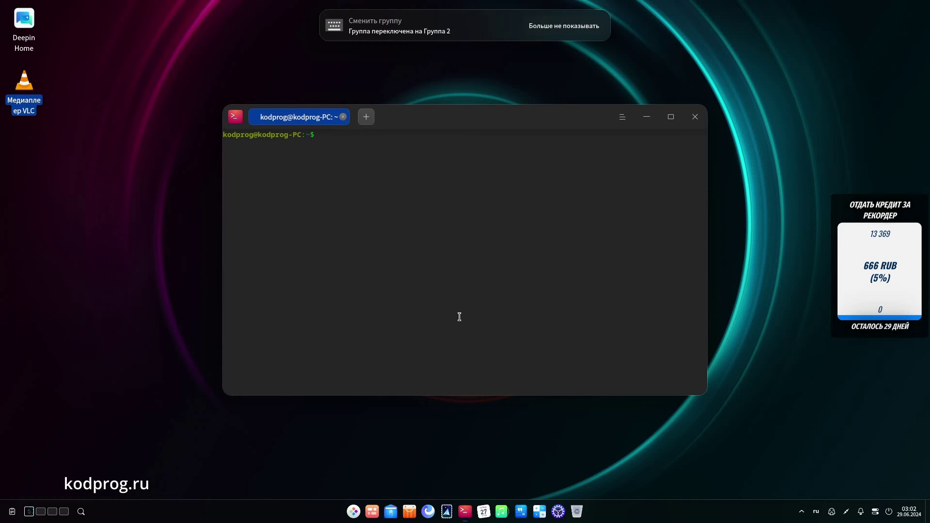
click(816, 514)
Step: Run sudo apt update, then sudo apt upgrade to install the available upgrades
text(sudo apt update)
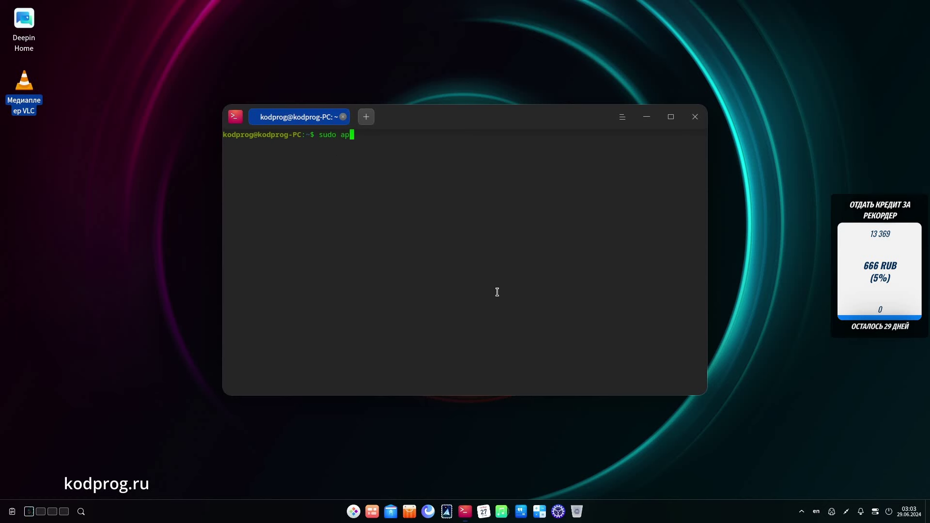
key(Return)
key(Return)
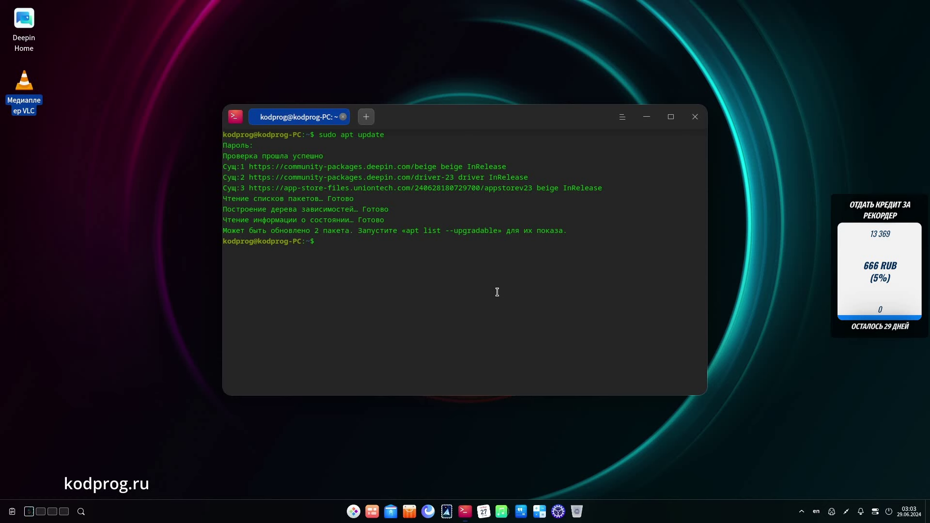
text(cle)
key(BackSpace)
key(BackSpace)
key(BackSpace)
text(sudo apt upgrade)
key(Return)
key(Return)
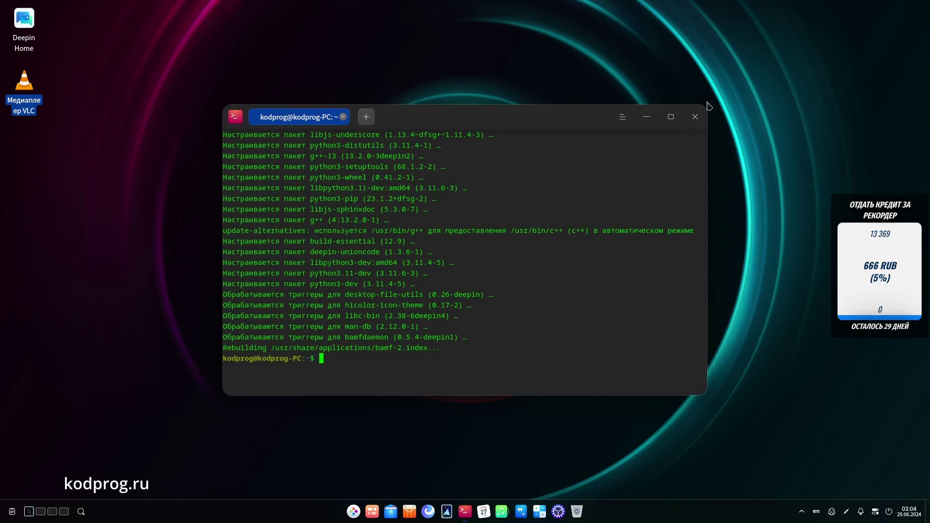
Step: Close the terminal, open Deepin Music's empty library, then quit it via Выход and Подтвердить
click(695, 116)
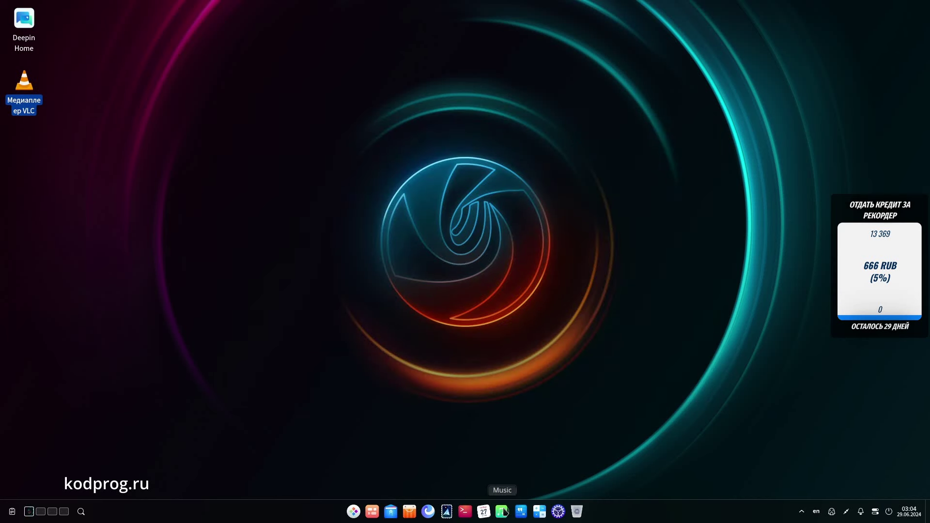
click(502, 512)
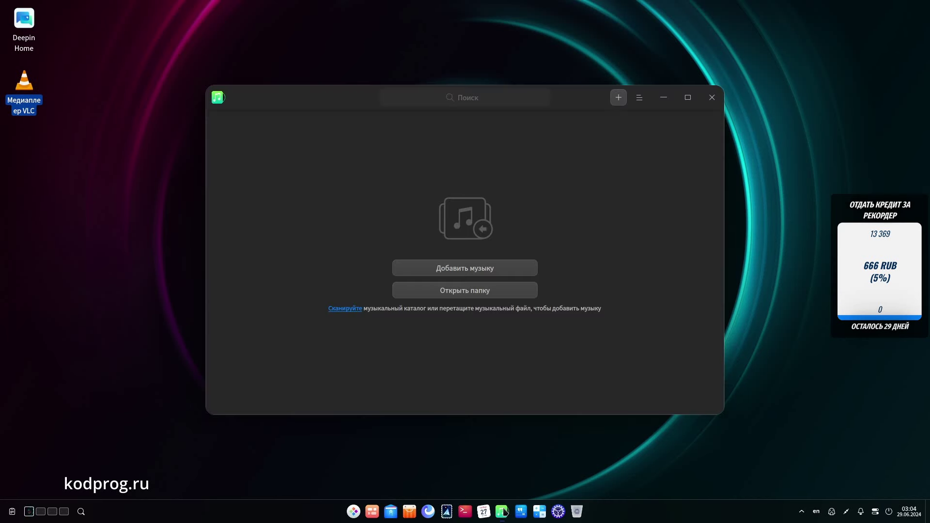
click(713, 97)
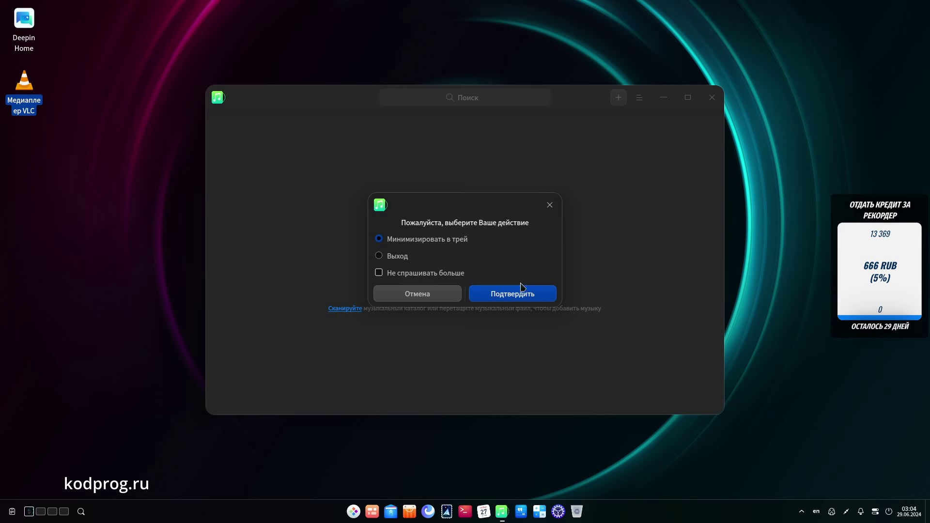
click(406, 257)
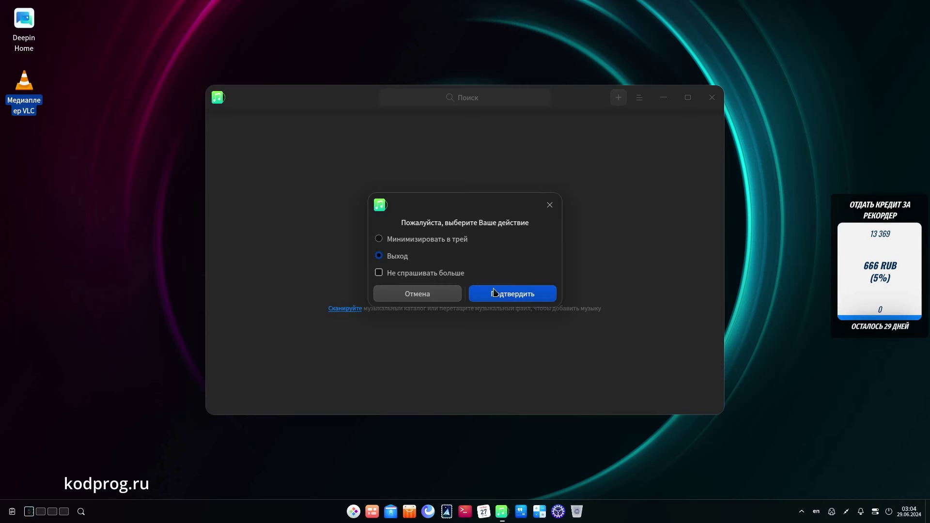
click(494, 293)
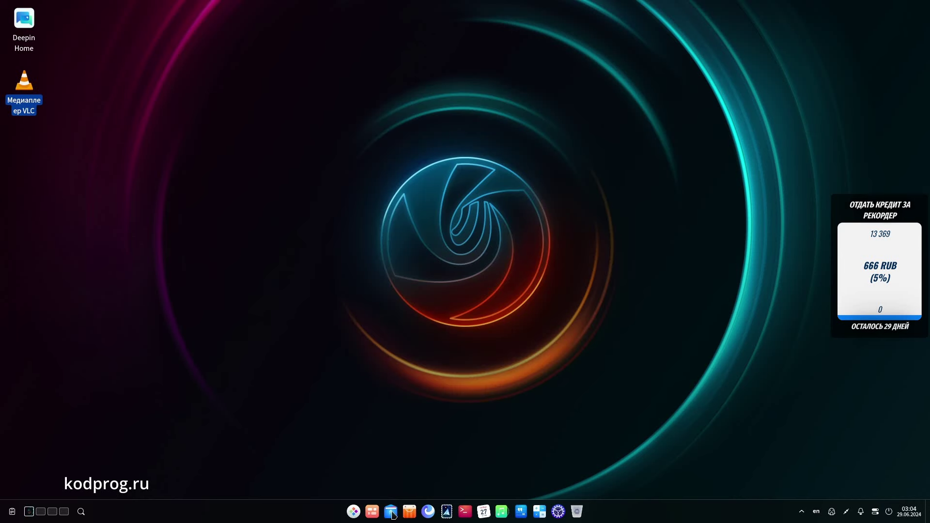
Step: Open the file manager's home folder, look inside Загрузки, and return home
click(397, 514)
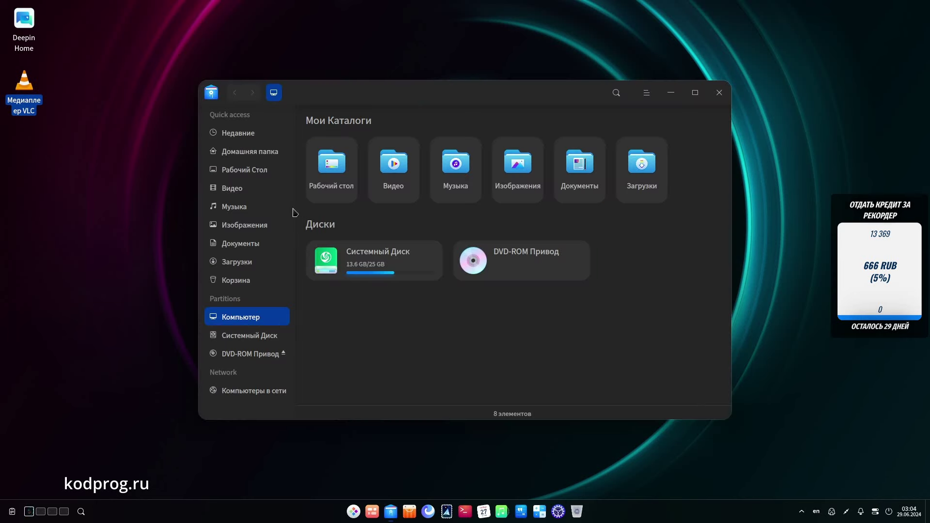
click(244, 151)
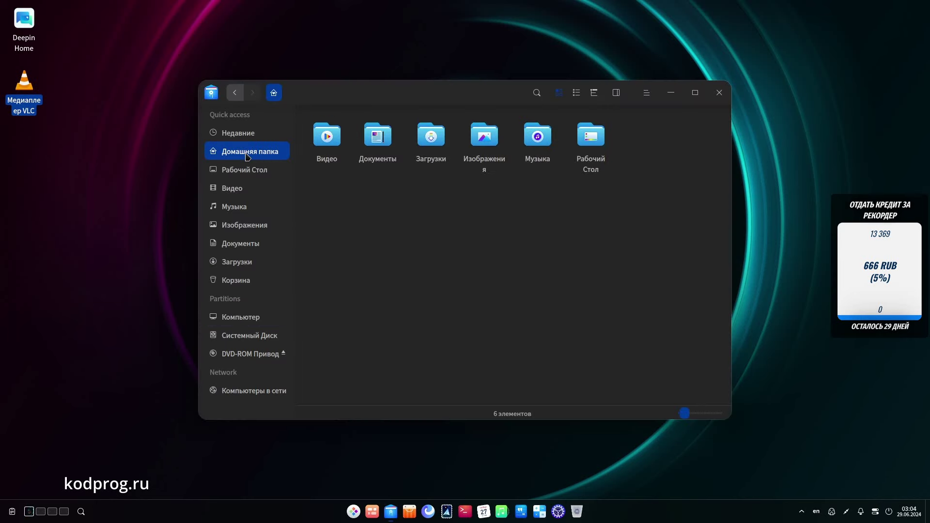
double_click(436, 145)
click(273, 92)
Step: Preview Autumn_in_Kanas from Изображения/Wallpapers maximized in the image viewer, then close the viewer
double_click(485, 138)
click(329, 140)
double_click(329, 141)
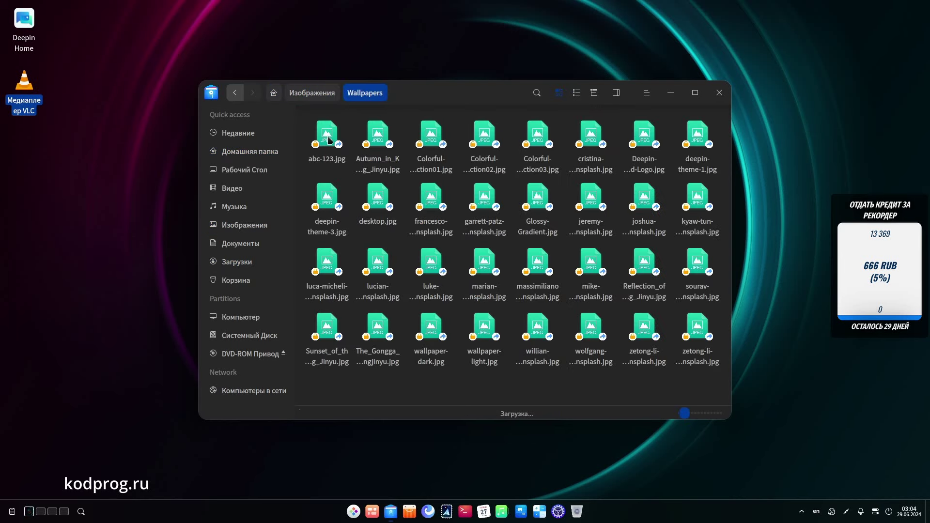
click(327, 138)
click(378, 139)
double_click(377, 139)
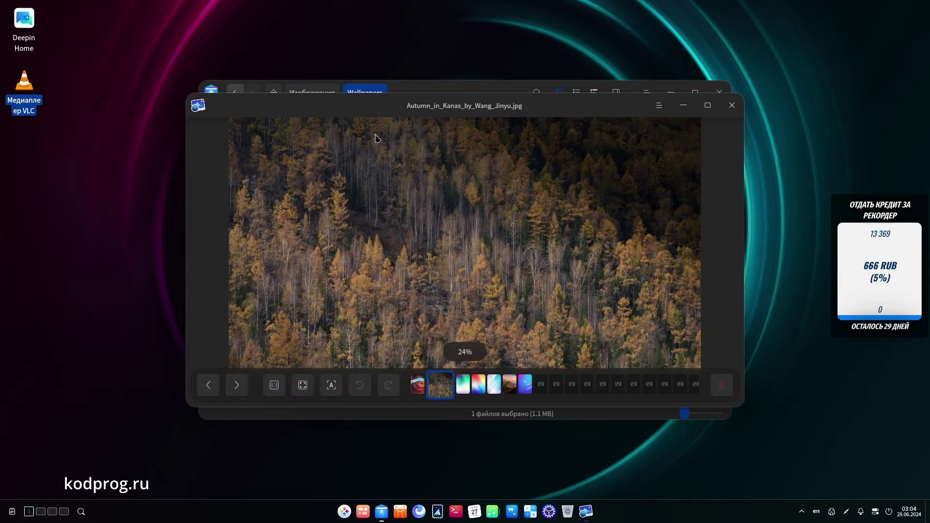
click(708, 104)
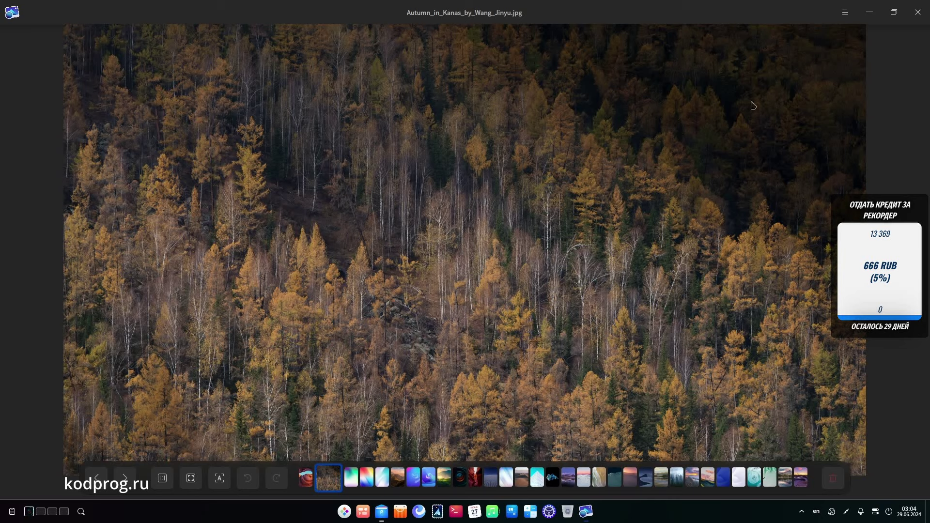
click(916, 15)
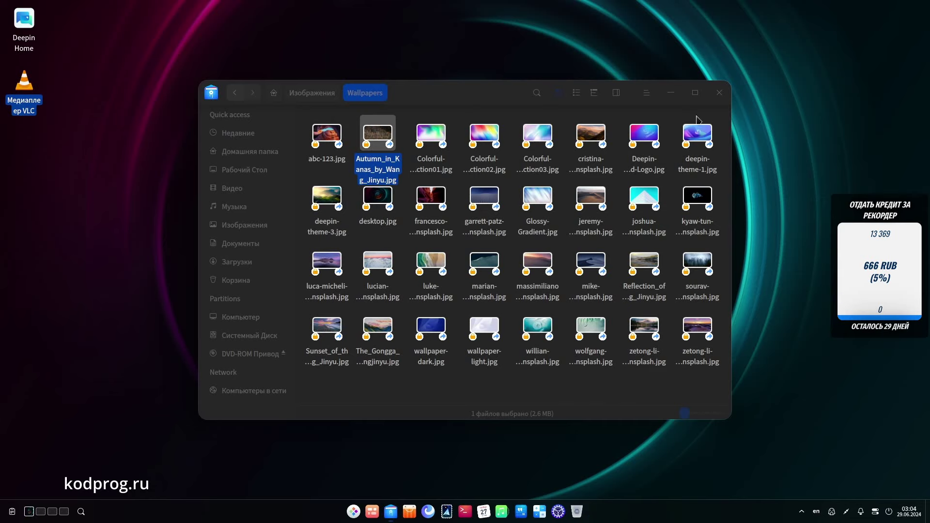
Step: Close the file manager and apply a wallpaper image as the lock-screen wallpaper via Обои и Заставка рабочего стола
click(720, 93)
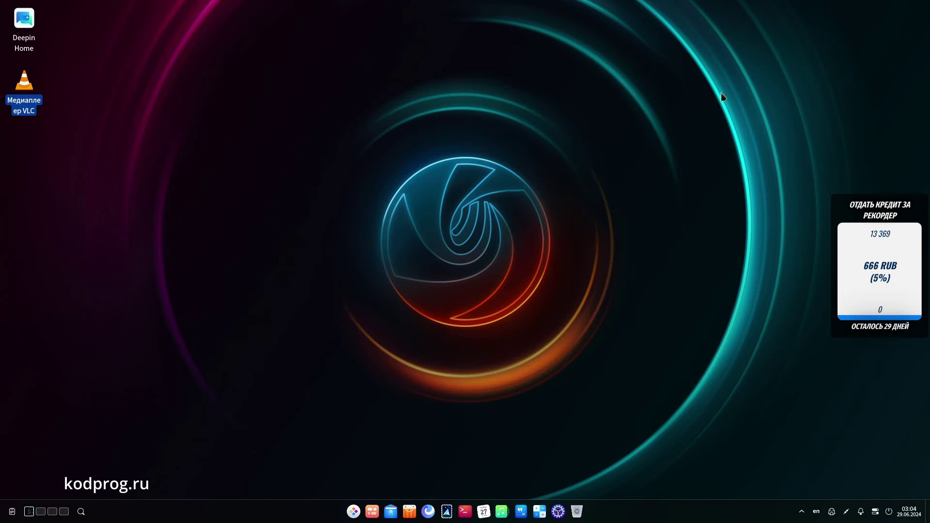
right_click(476, 253)
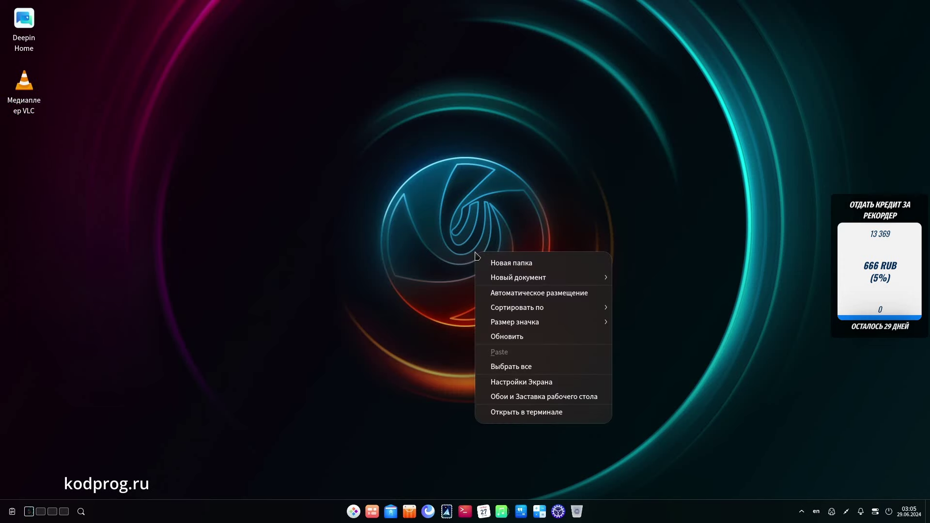
click(548, 399)
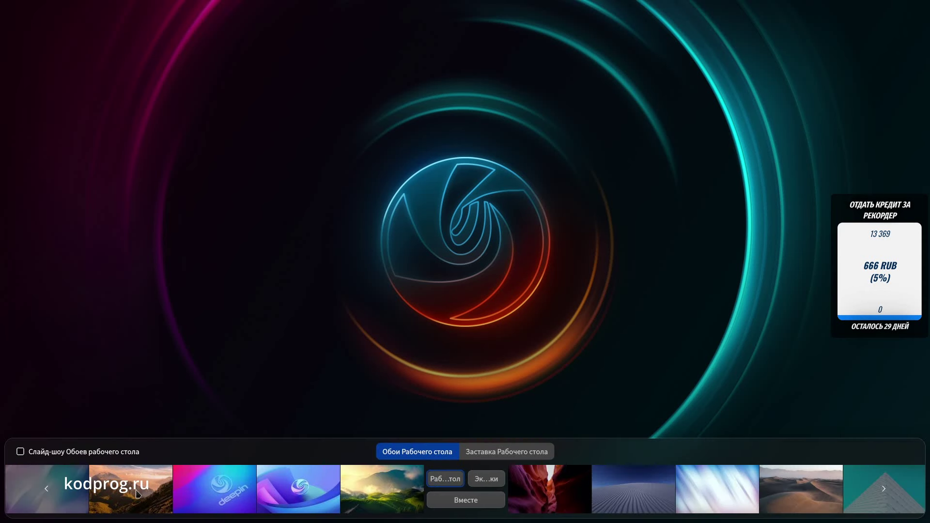
click(488, 480)
click(832, 513)
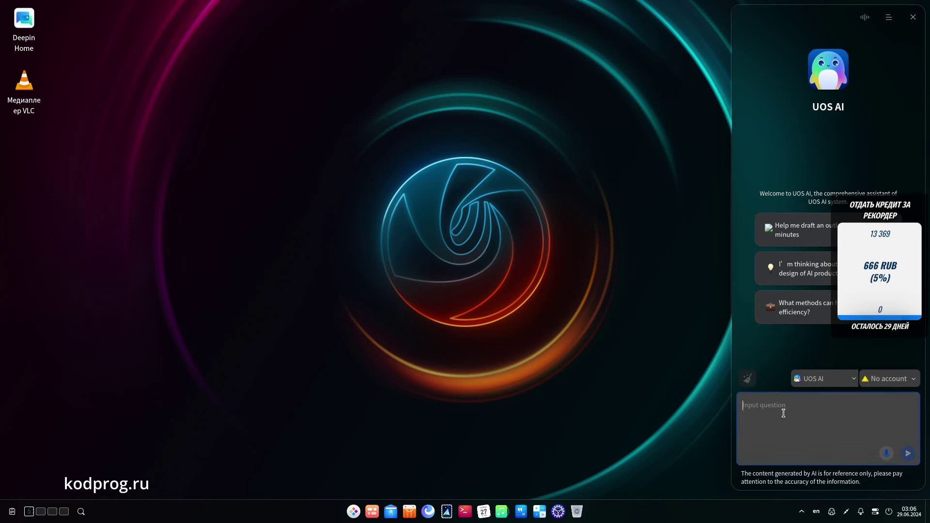
Step: Ask UOS AI 'How are you' and follow the reply's link to configure a model account
text(How are you)
key(Return)
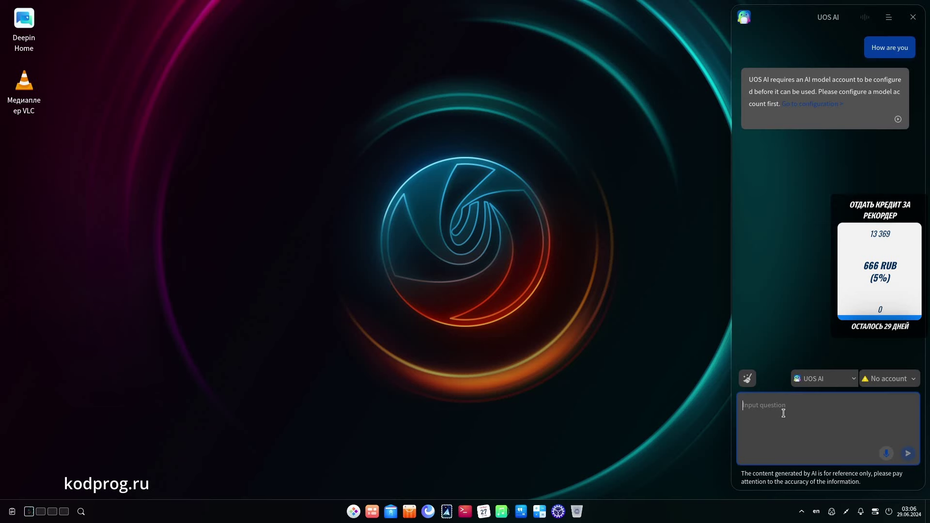
click(887, 379)
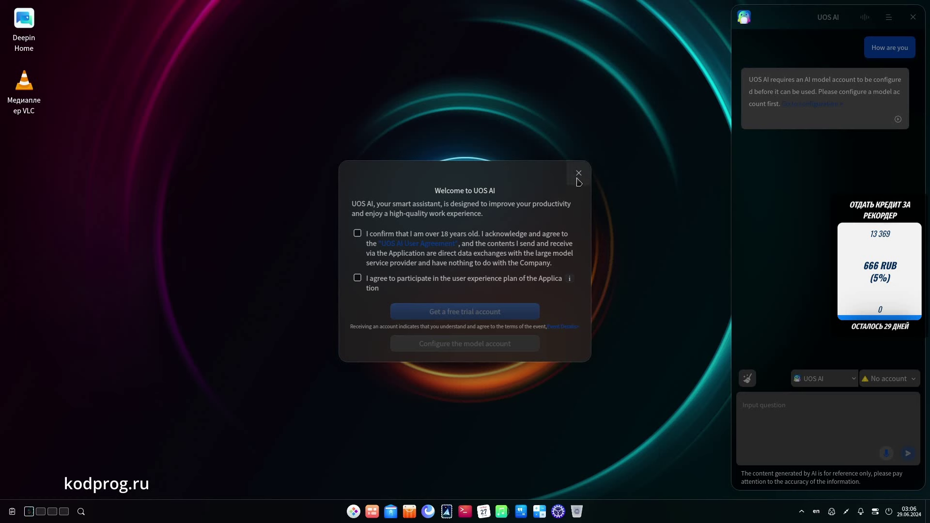
Step: Accept the age and user agreement and start the free 百度千帆 trial account
click(358, 233)
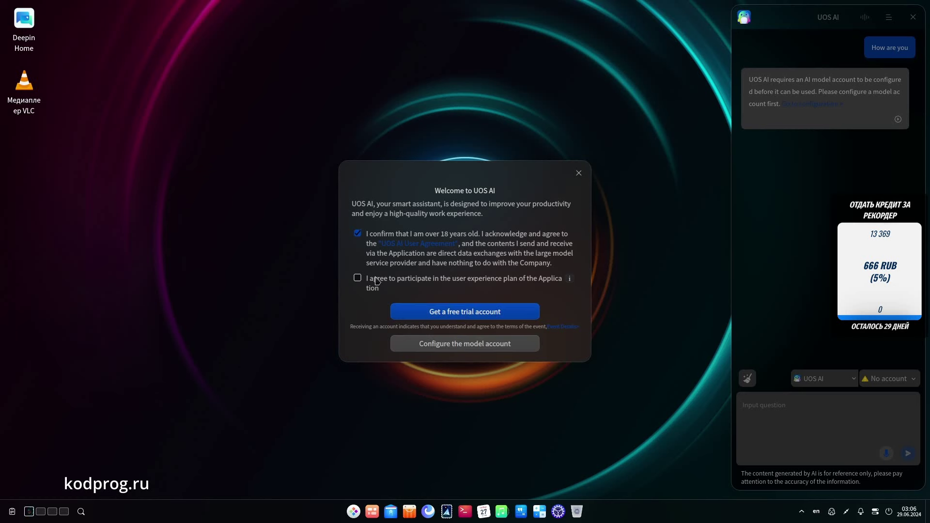
click(412, 311)
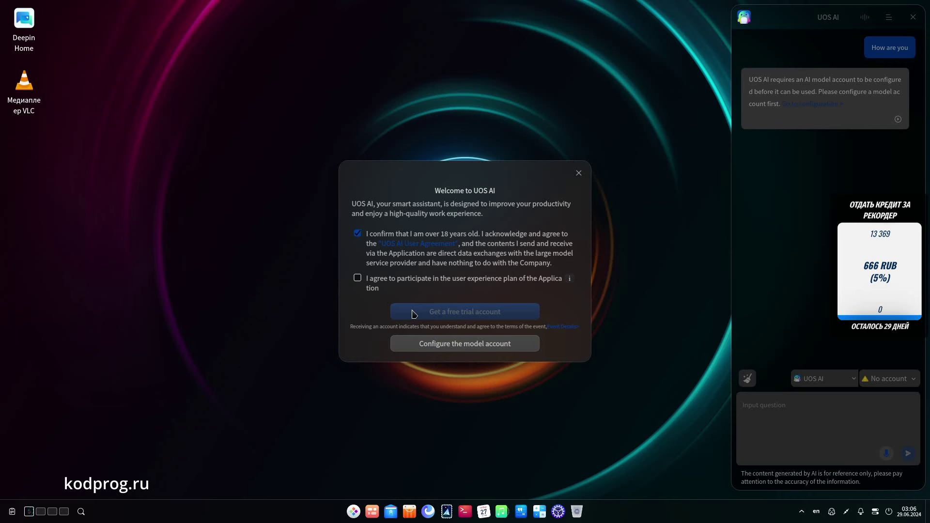
click(439, 296)
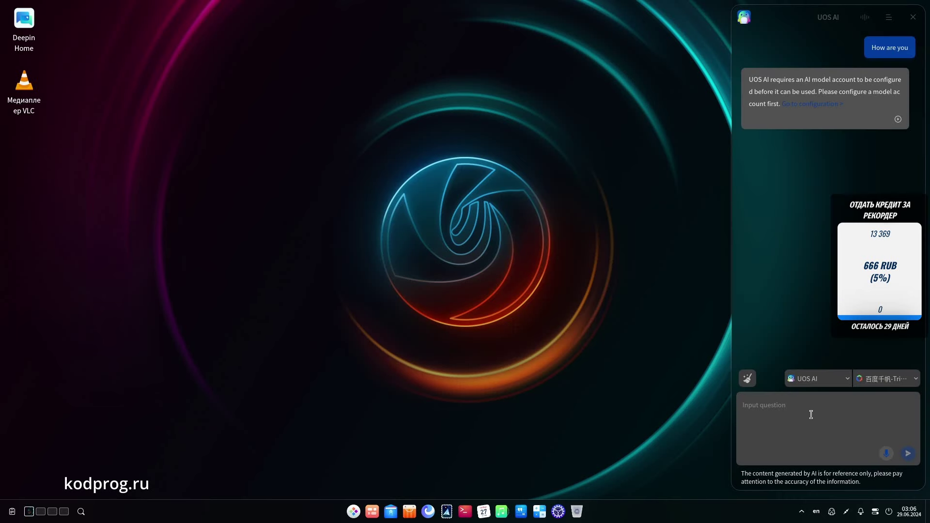
click(913, 388)
click(824, 425)
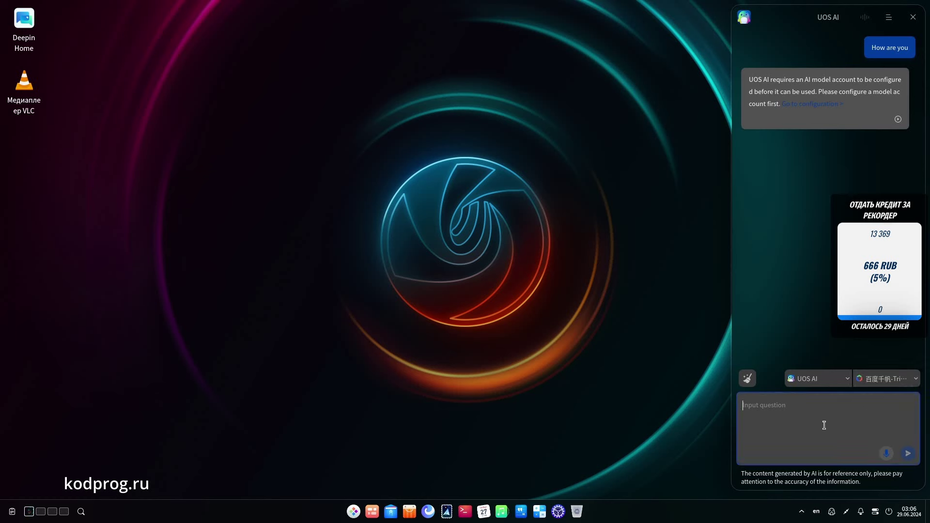
Step: Ask the trial model 'How are you' and 'Best linux distro', review the answer, then close UOS AI
text(How are you)
key(Return)
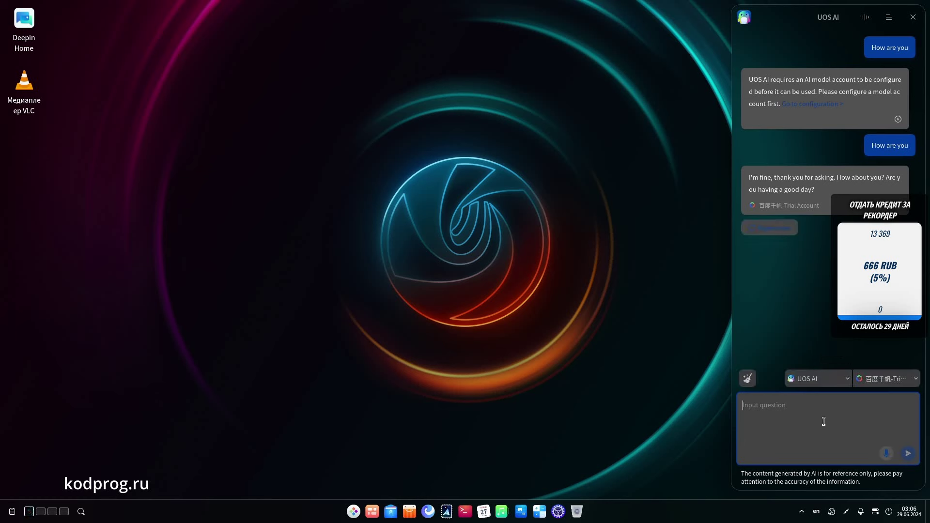
text(Best linux distro)
key(Return)
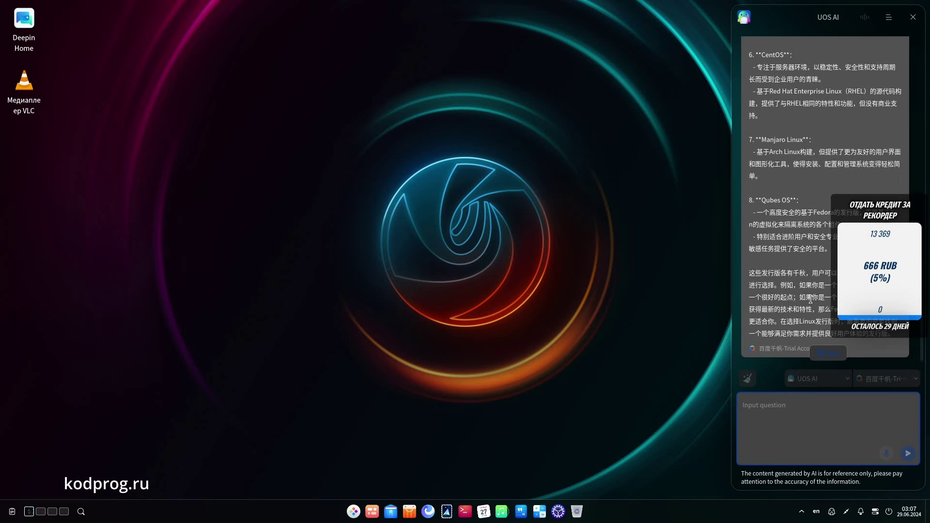
scroll(823, 218, up, 15)
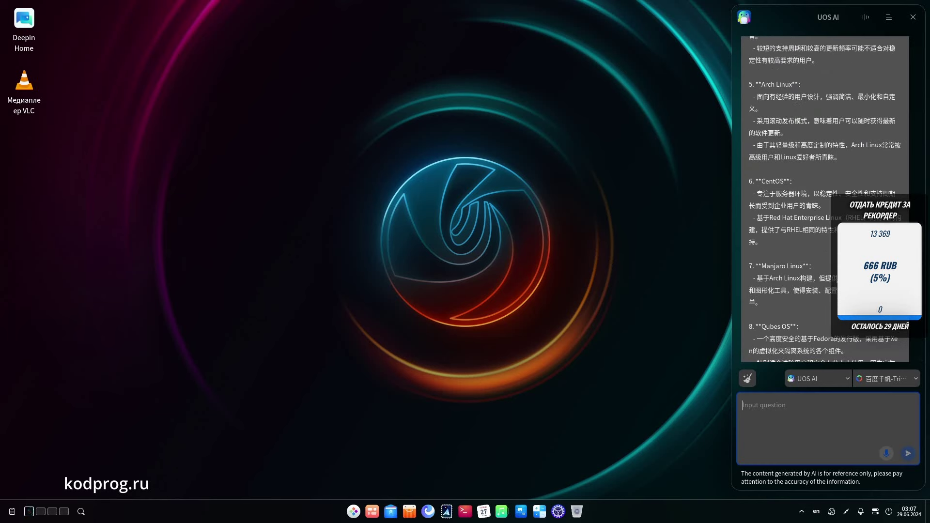
click(913, 17)
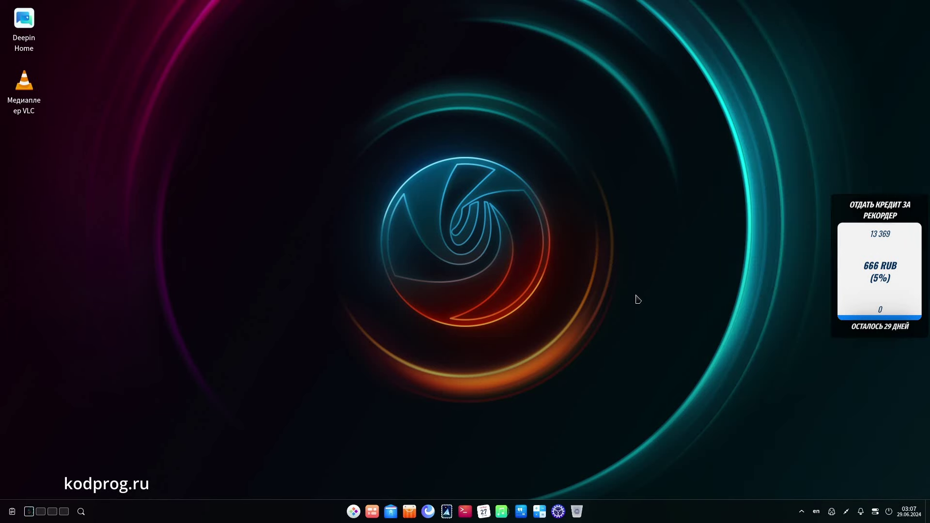
click(85, 515)
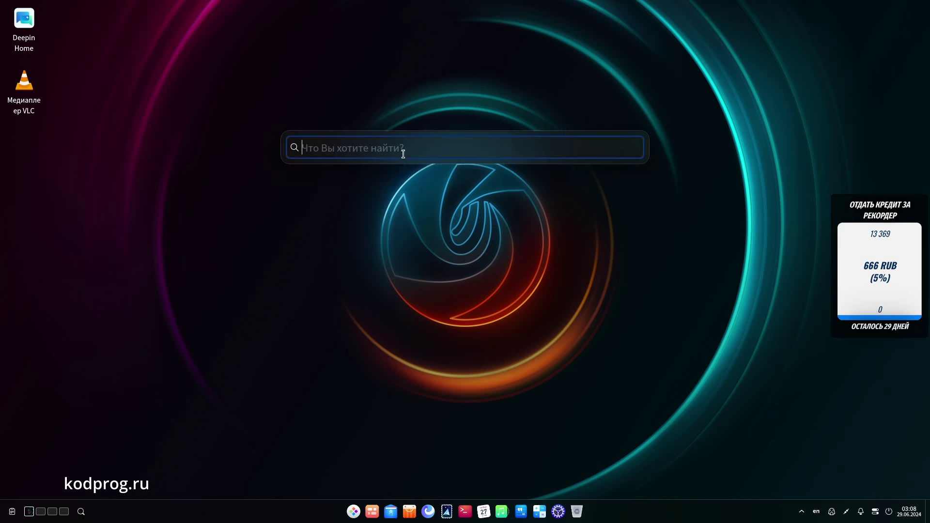
text(firefox)
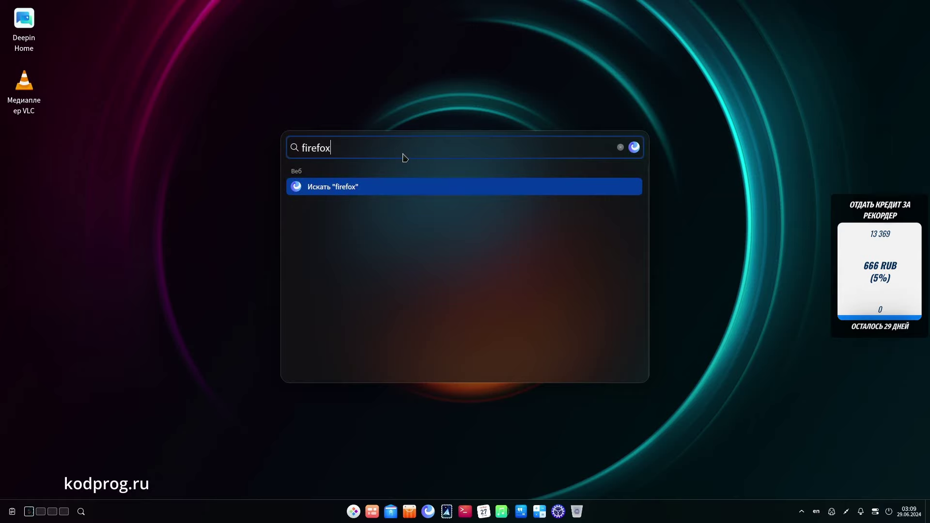
key(Return)
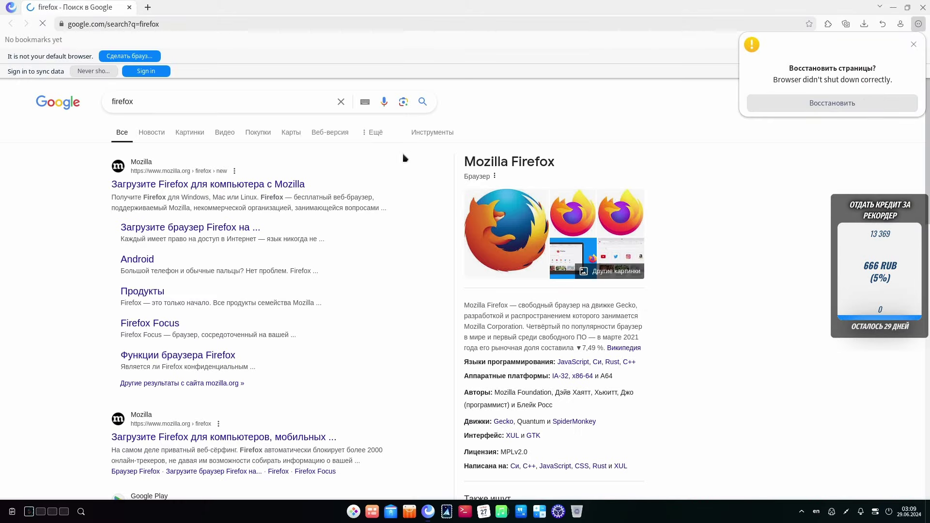
click(922, 7)
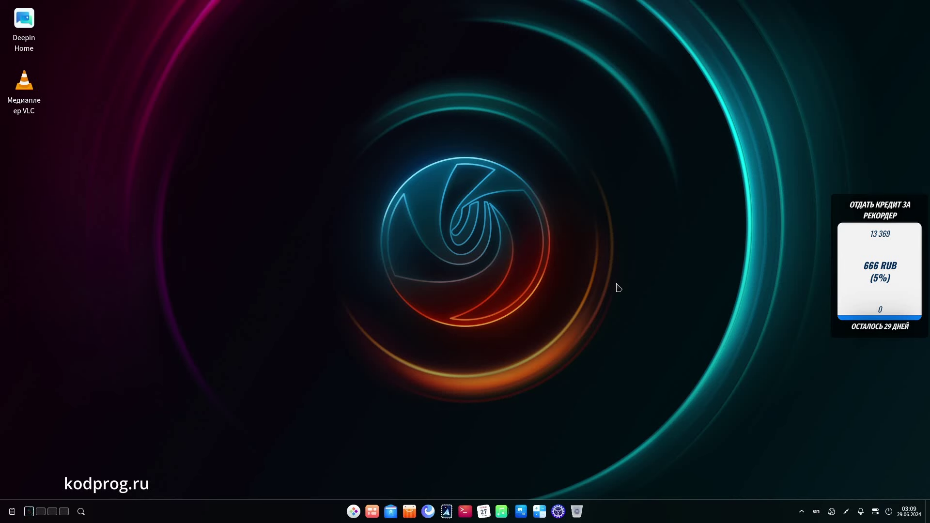
Step: Bring up and cancel the launcher's power options, then open and close the Desktop folder
click(355, 513)
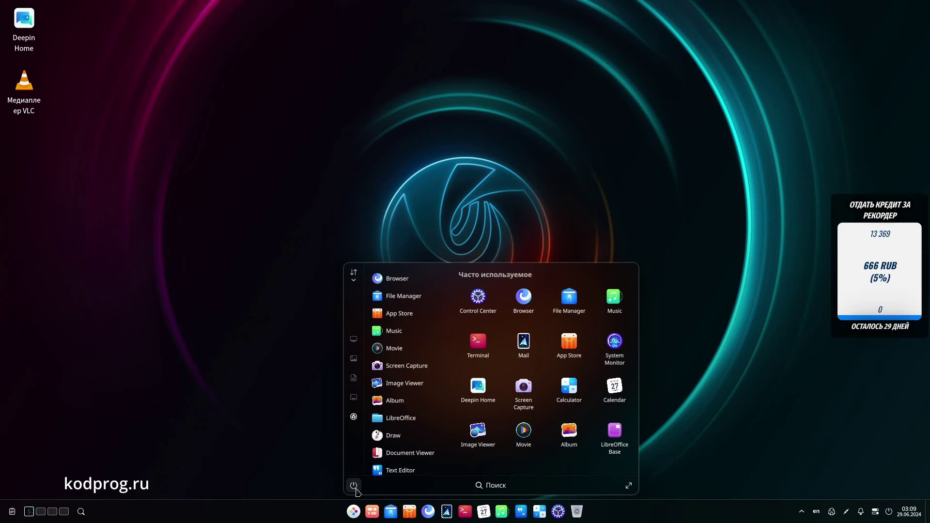
click(354, 485)
click(357, 492)
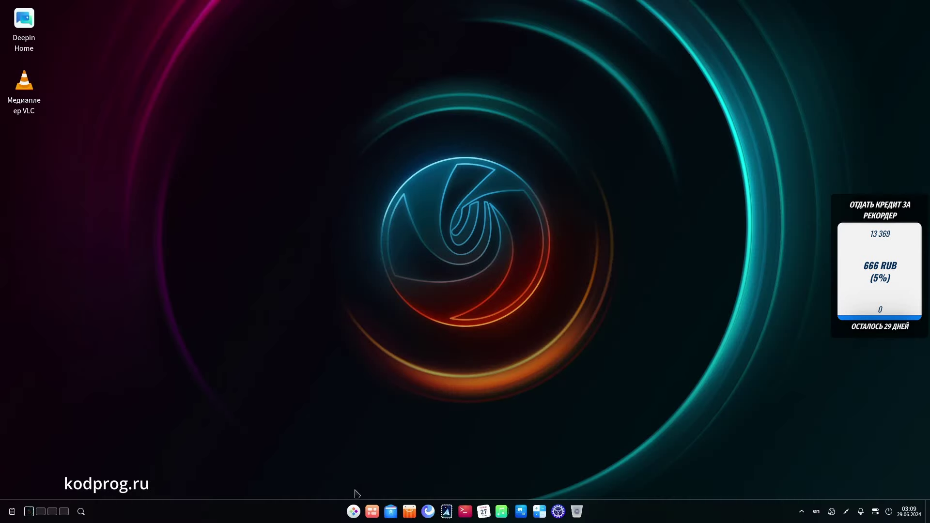
click(353, 513)
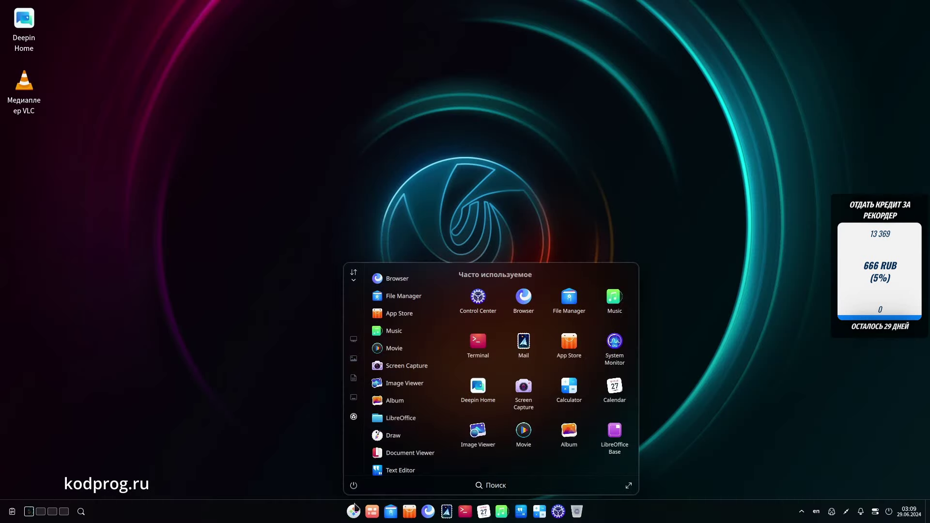
click(356, 401)
click(722, 92)
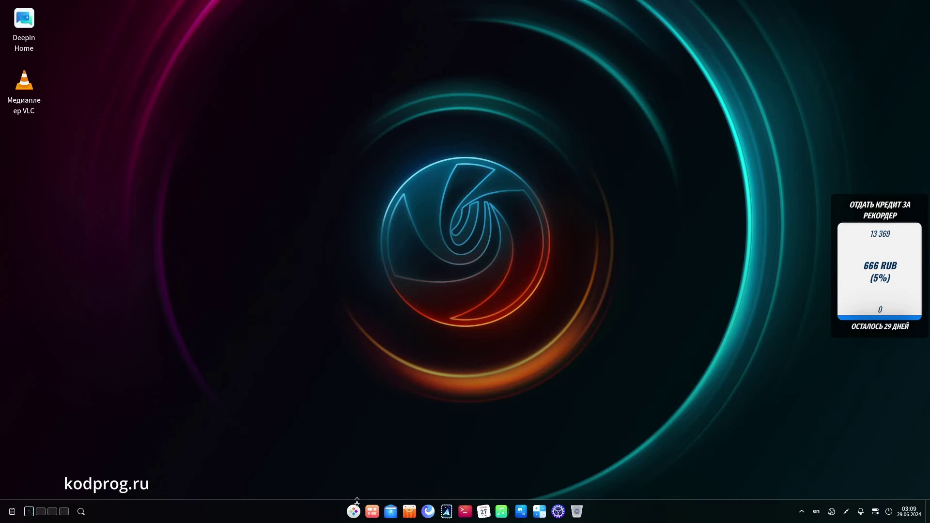
Step: Power off the computer by choosing Выключить in the power options
click(357, 512)
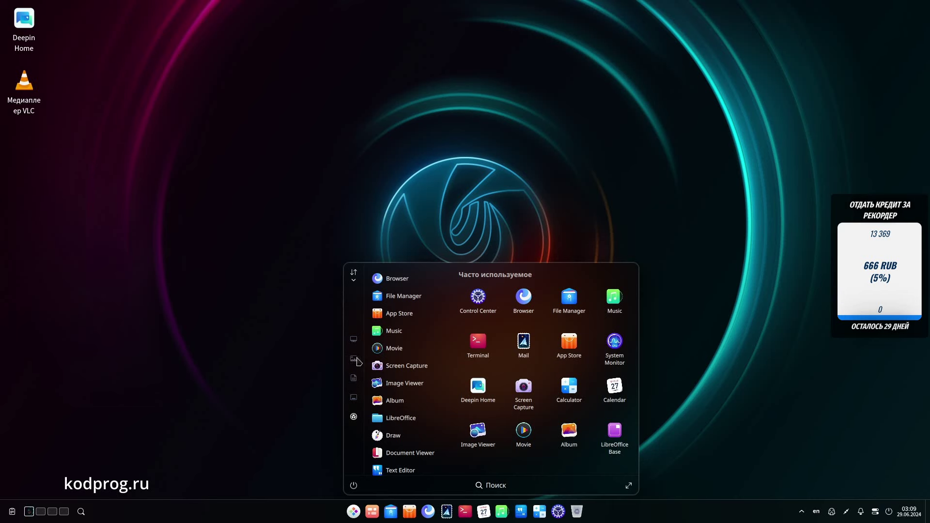
key(Escape)
click(892, 512)
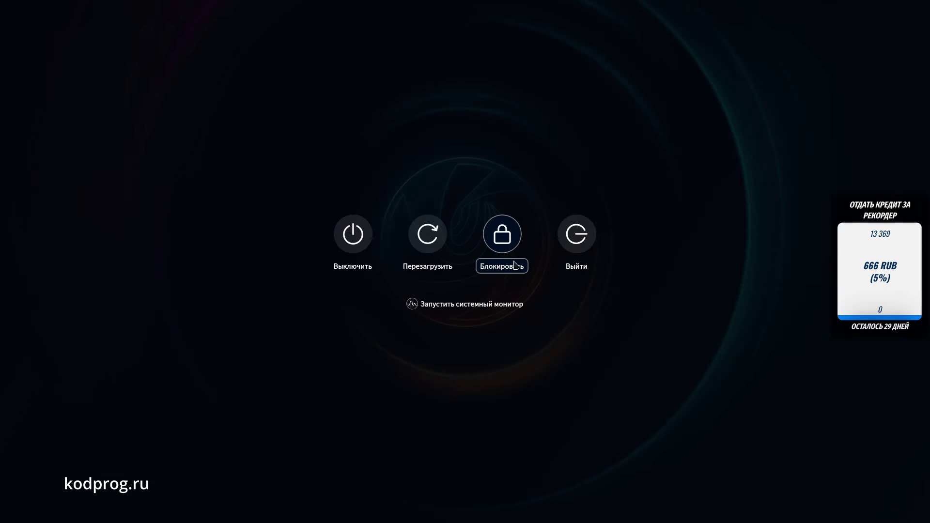
click(362, 242)
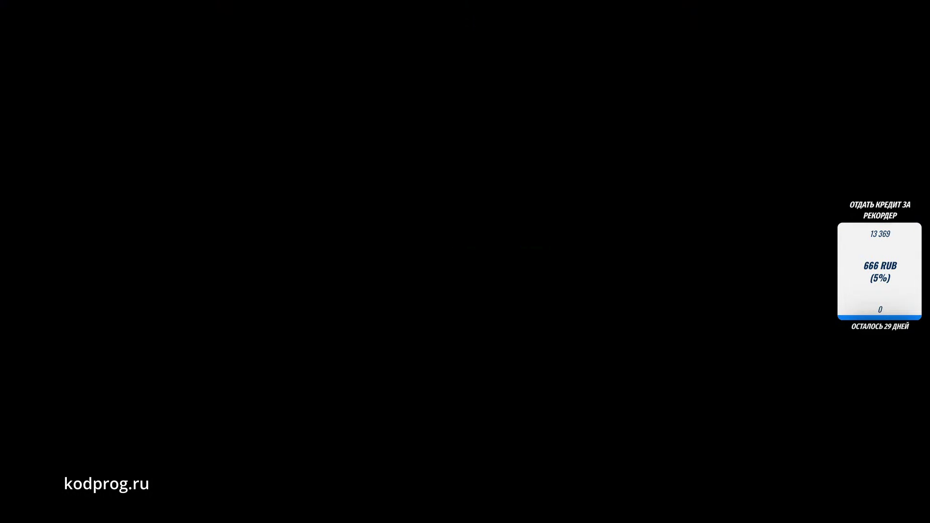